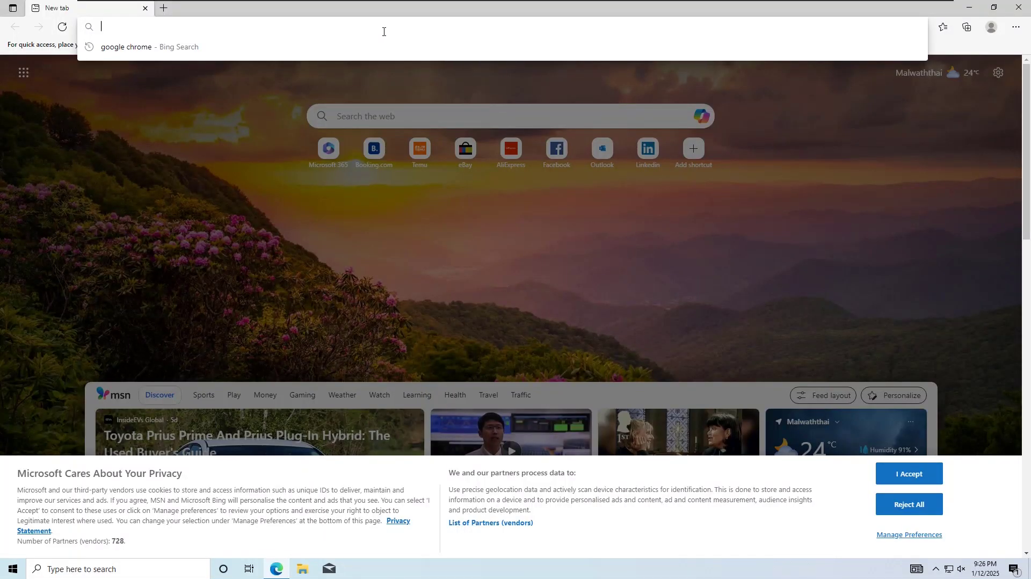
# Step: Load gmail.com in Edge and enter the Google account e-mail
pyautogui.write('gmail.com')
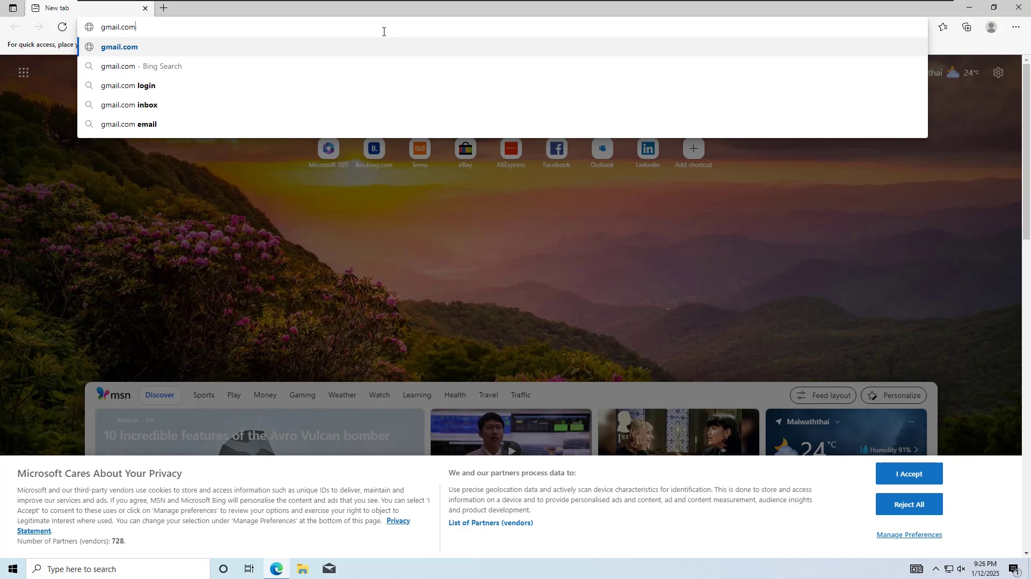
pyautogui.press('Return')
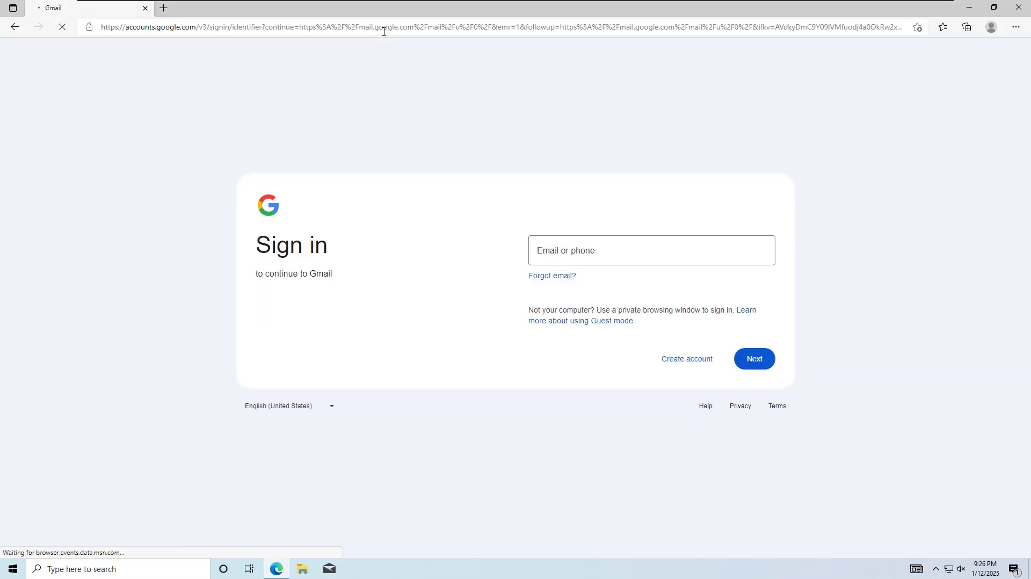
pyautogui.click(595, 251)
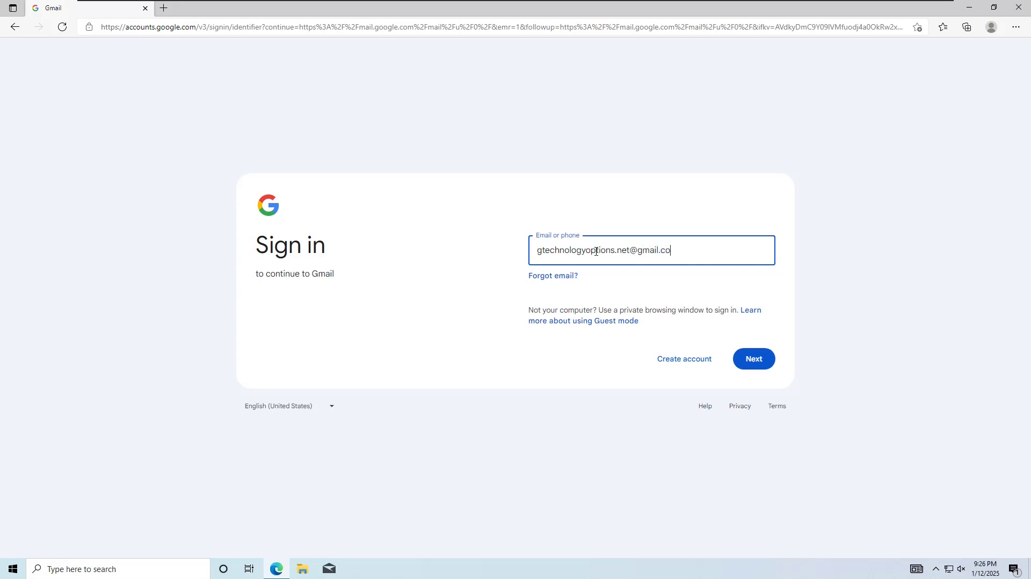
pyautogui.click(752, 360)
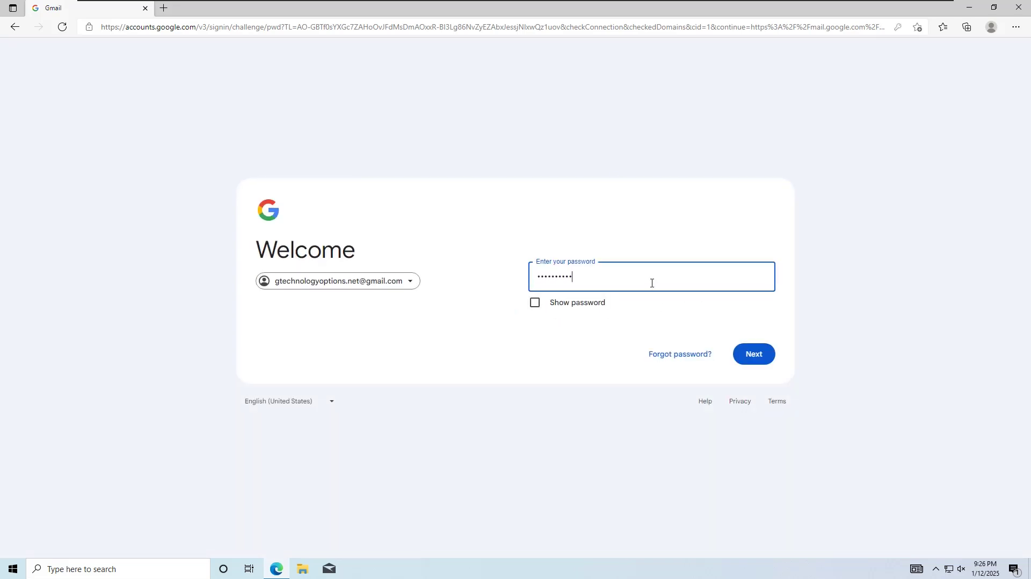
# Step: Sign in with the account password and dismiss the unsupported-browser notice
pyautogui.write('••')
pyautogui.click(752, 352)
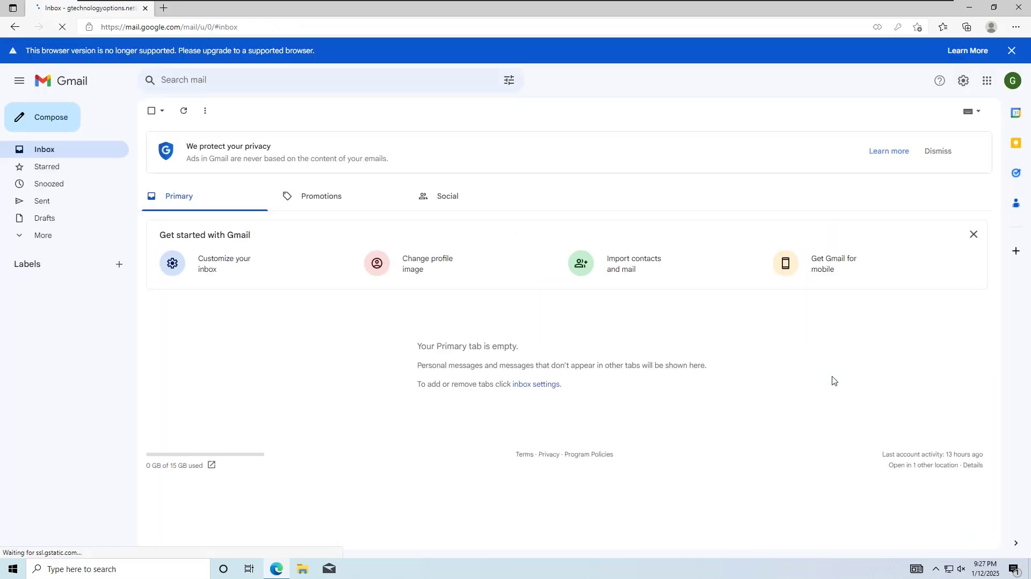
pyautogui.click(1011, 50)
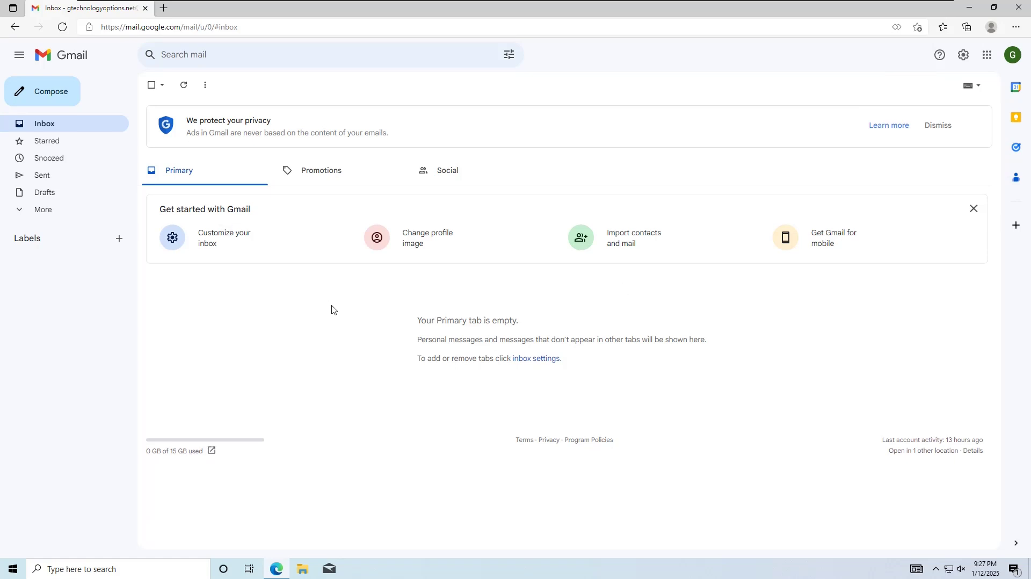
pyautogui.click(164, 8)
# Step: Load broadcom.com and go to the Support Portal registration page
pyautogui.write('broadcom')
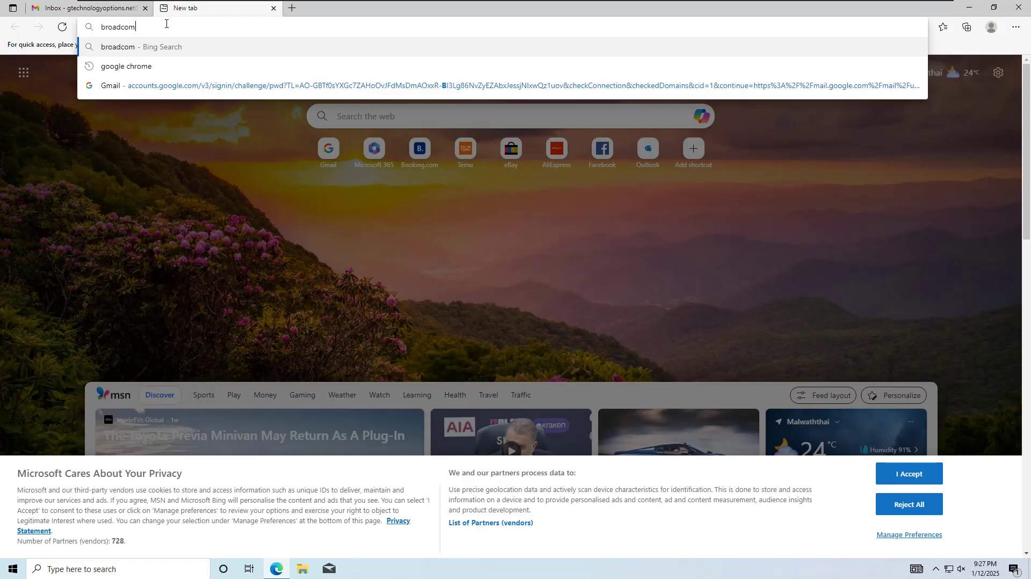
pyautogui.write('.com')
pyautogui.press('Return')
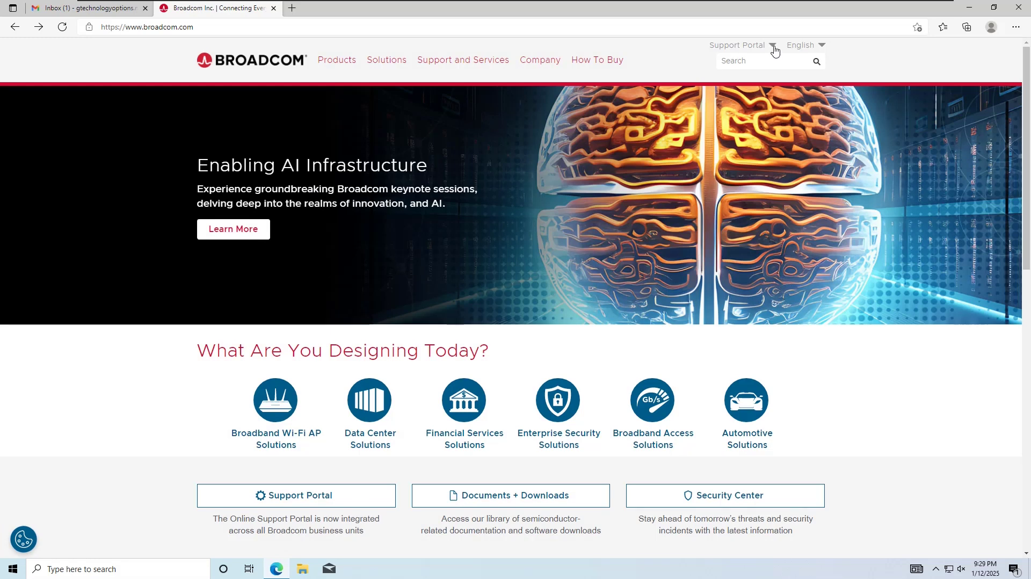
pyautogui.click(773, 47)
pyautogui.click(793, 77)
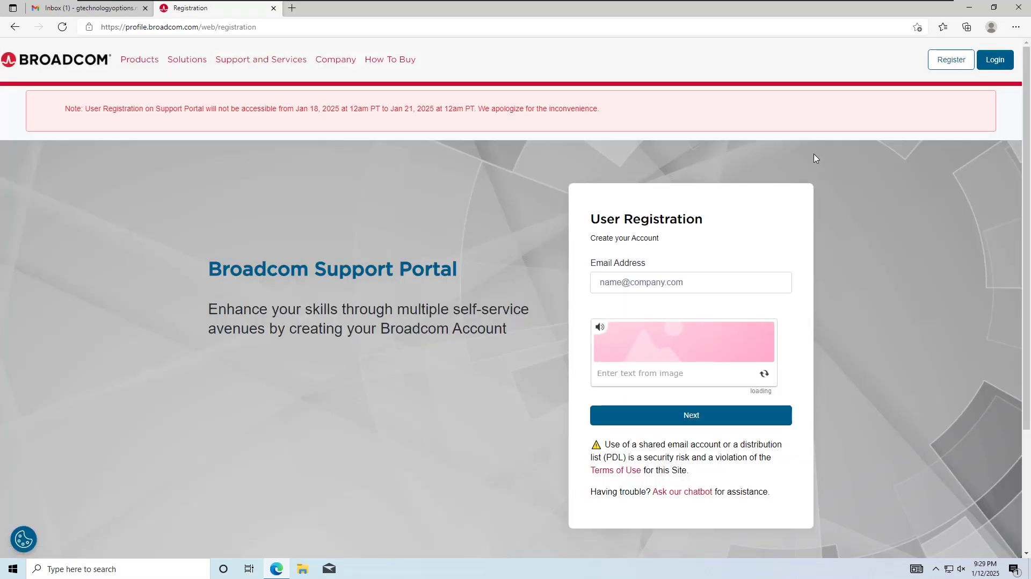
# Step: Copy the account e-mail address from Gmail's Google account panel for the Email Address field
pyautogui.click(108, 8)
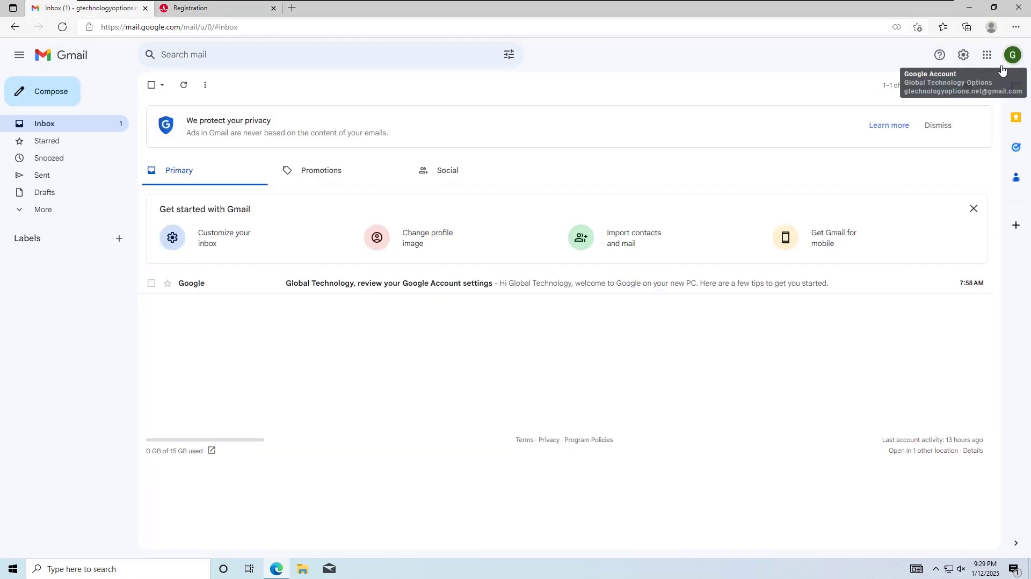
pyautogui.click(1012, 54)
pyautogui.moveTo(846, 88); pyautogui.dragTo(976, 87)
pyautogui.hotkey('ctrl', 'c')
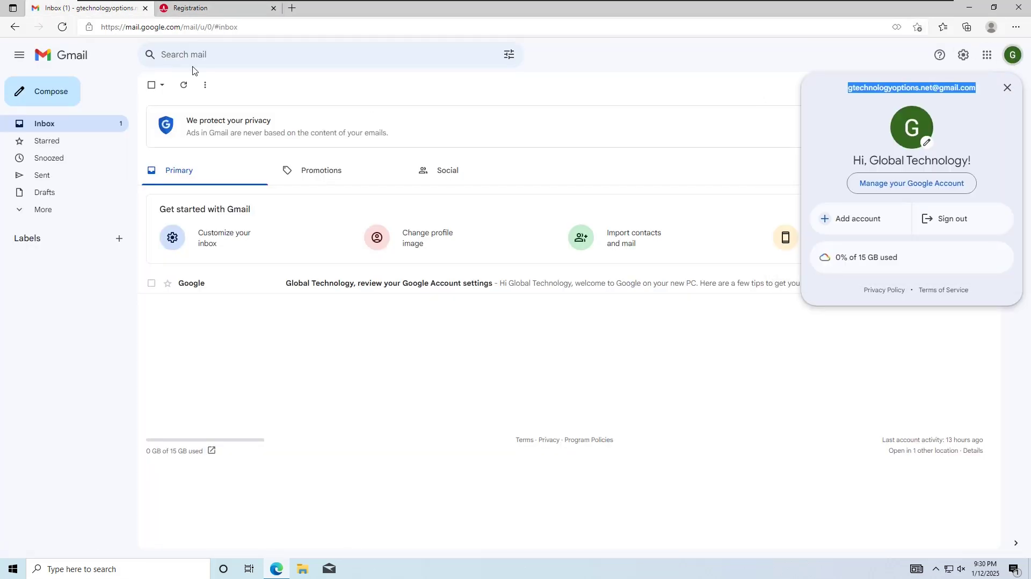
pyautogui.click(190, 8)
pyautogui.rightClick(648, 281)
# Step: Paste the account e-mail into Email Address, enter the captcha and submit
pyautogui.click(692, 389)
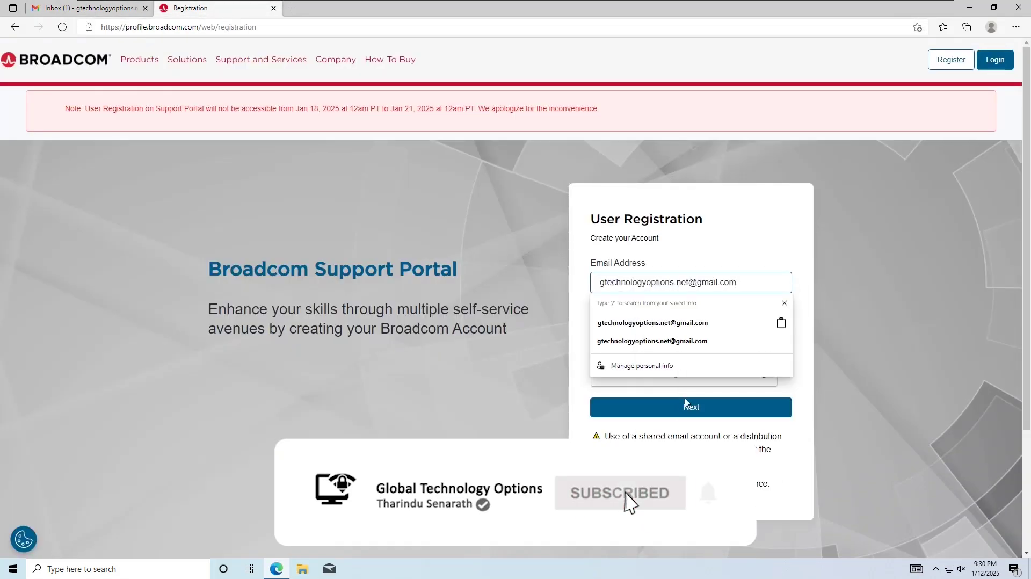
pyautogui.click(718, 373)
pyautogui.write('KVBH')
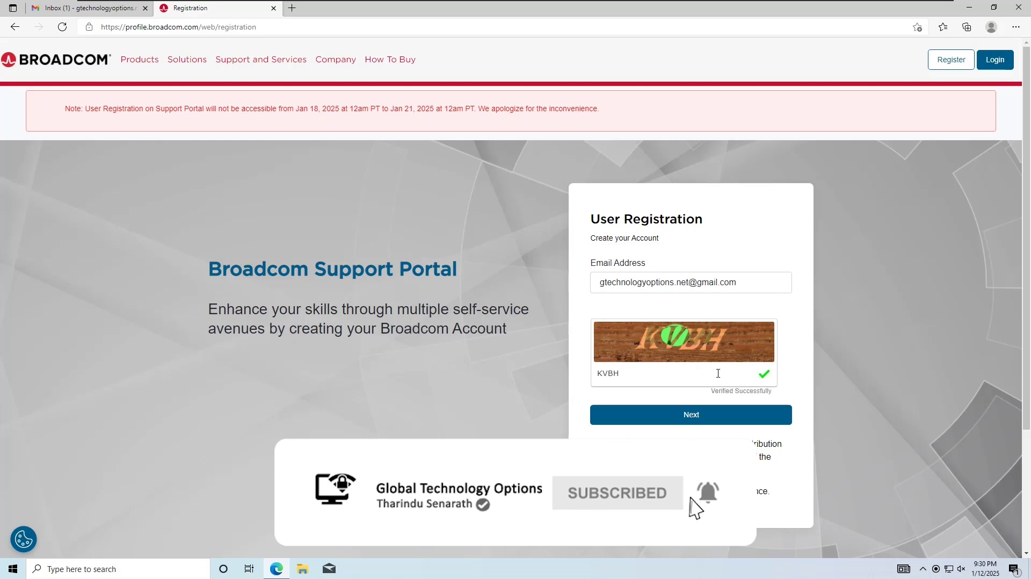
pyautogui.click(700, 417)
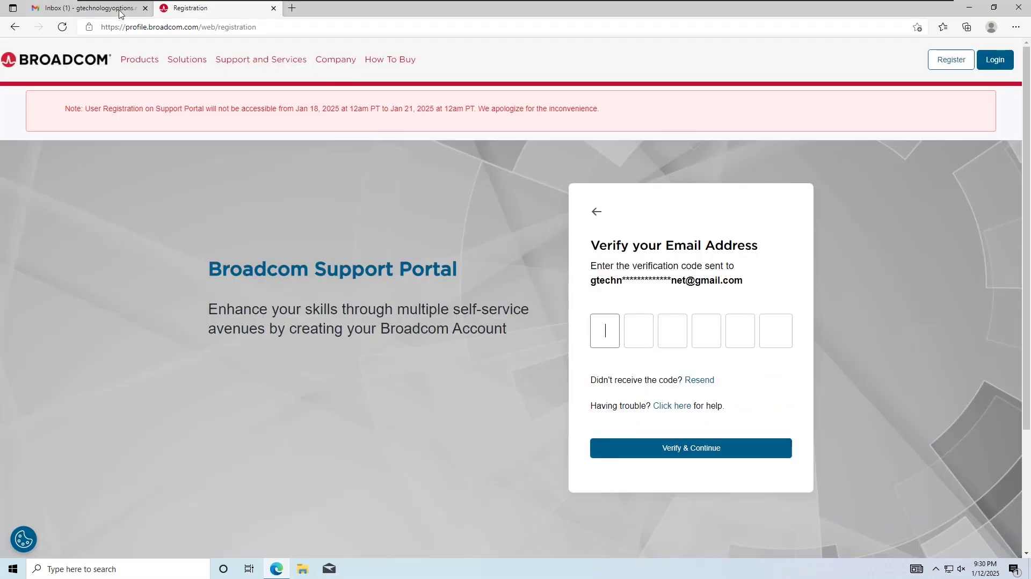
# Step: Get the code from Broadcom's verification e-mail in Gmail and enter it
pyautogui.click(121, 14)
pyautogui.click(330, 287)
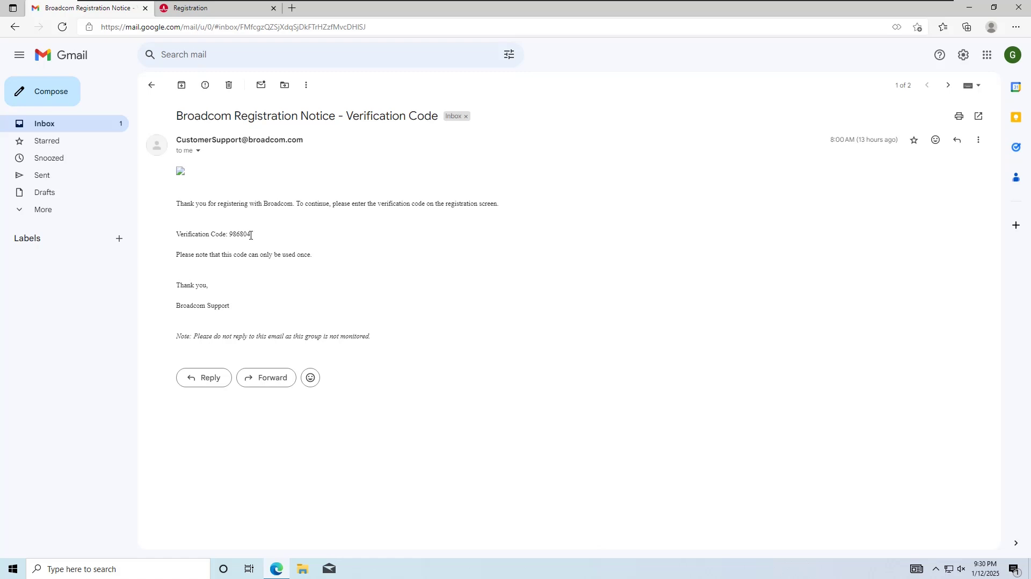
pyautogui.click(222, 11)
pyautogui.click(605, 332)
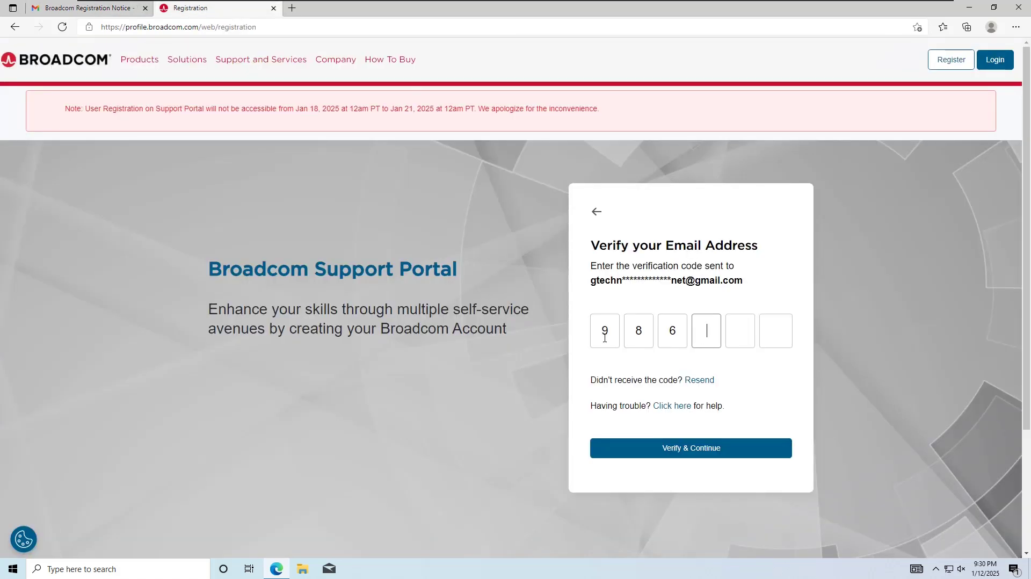
# Step: Submit the verification code and enter the user's first and last name
pyautogui.click(704, 450)
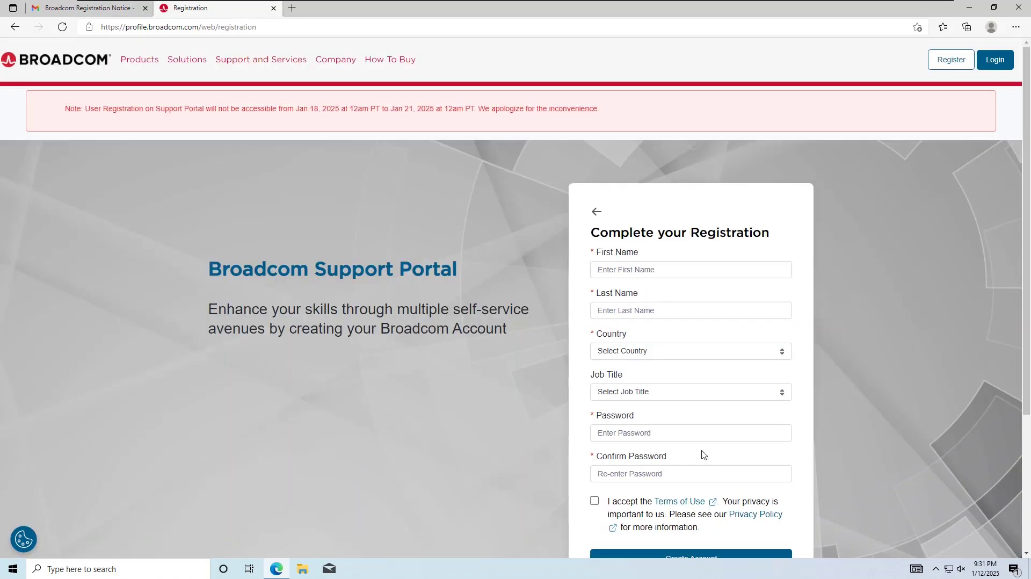
pyautogui.click(640, 268)
pyautogui.write('Global Technology')
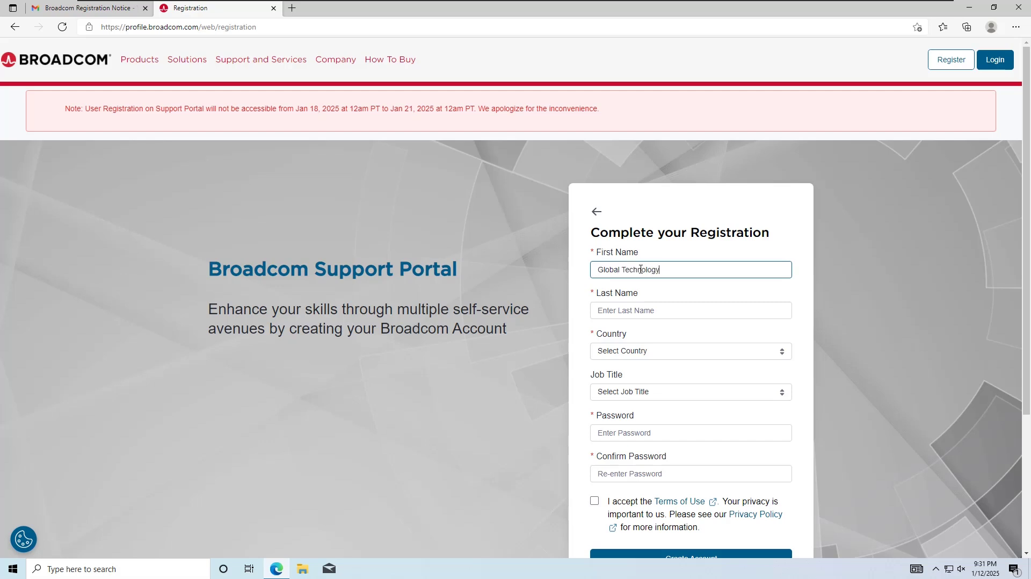
pyautogui.click(629, 307)
pyautogui.write('Ot')
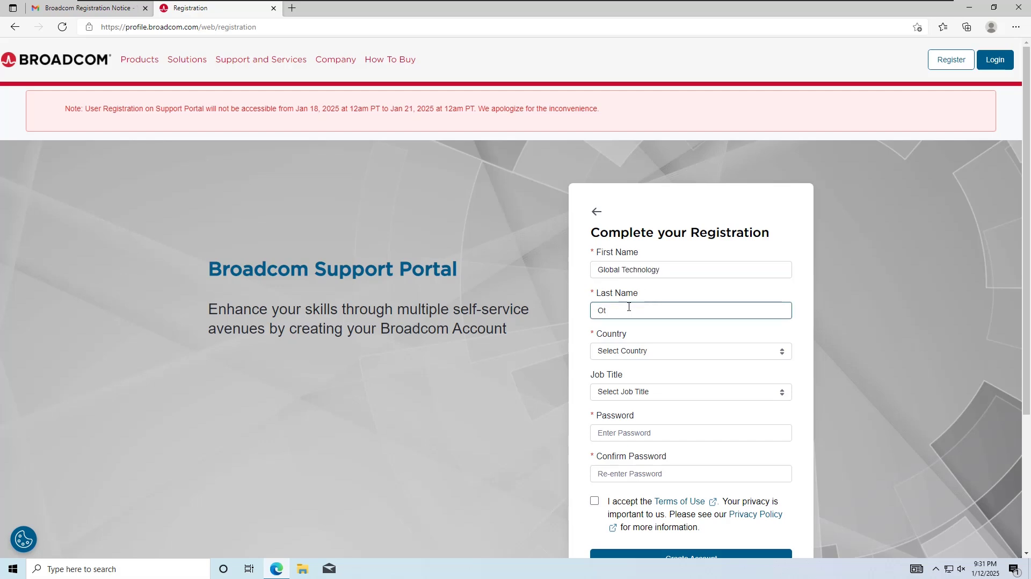
# Step: Set Country to United States and Job Title to Engineer
pyautogui.click(659, 351)
pyautogui.scroll(-15, 666, 417)
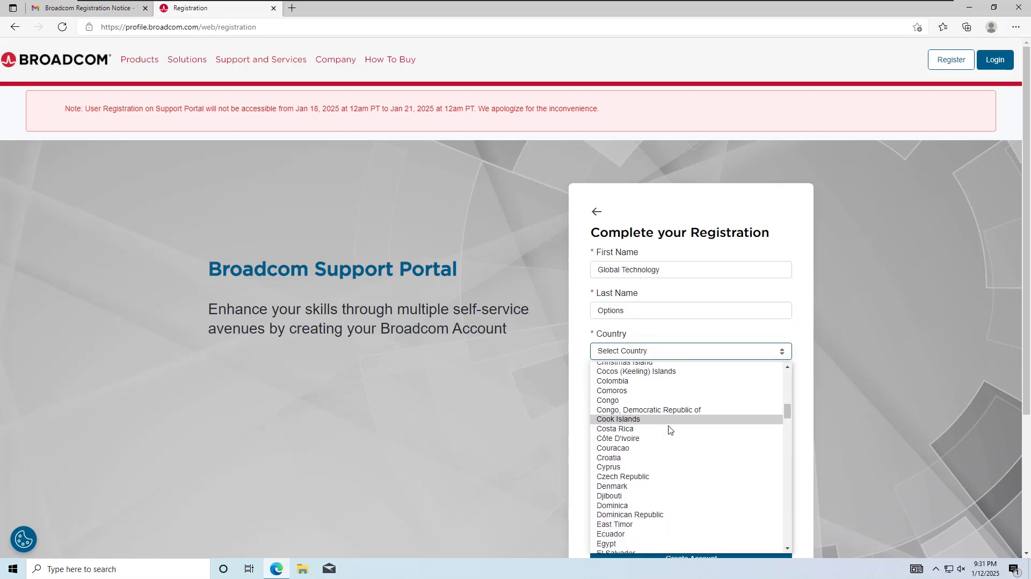
pyautogui.scroll(-20, 670, 433)
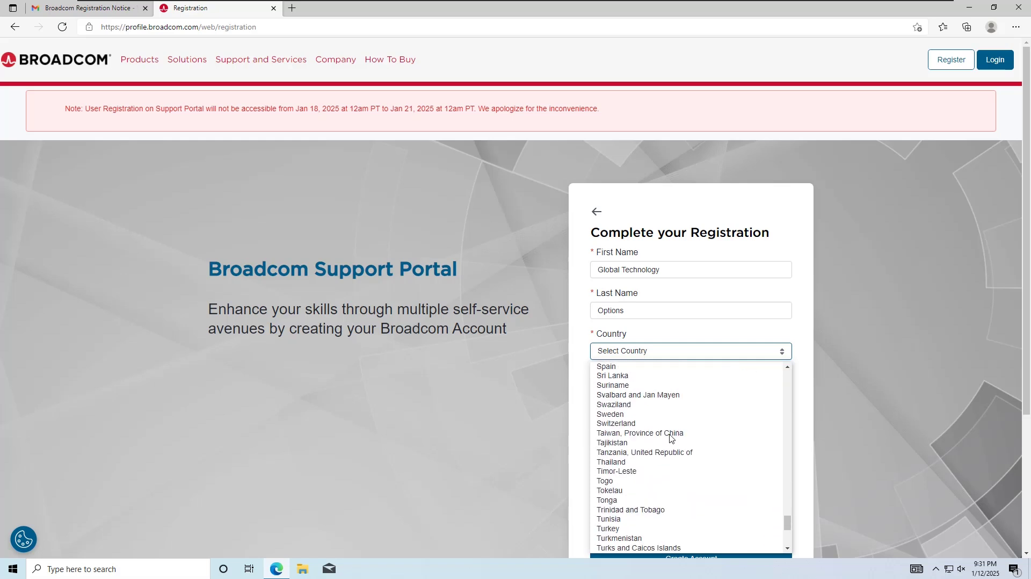
pyautogui.click(678, 433)
pyautogui.click(686, 392)
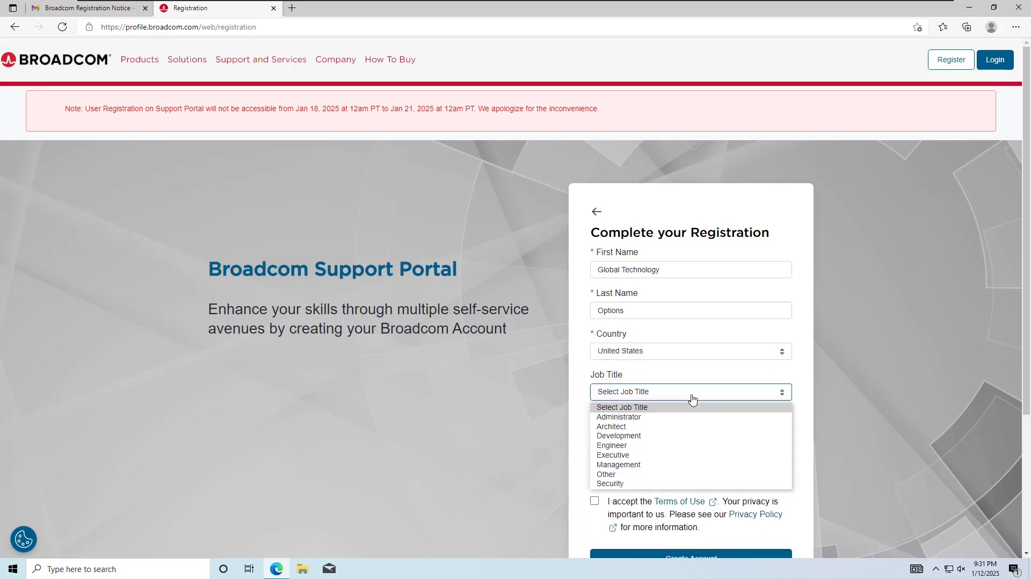
pyautogui.click(670, 448)
# Step: Enter and confirm the account password, accept the Terms of Use, and create the account
pyautogui.click(674, 433)
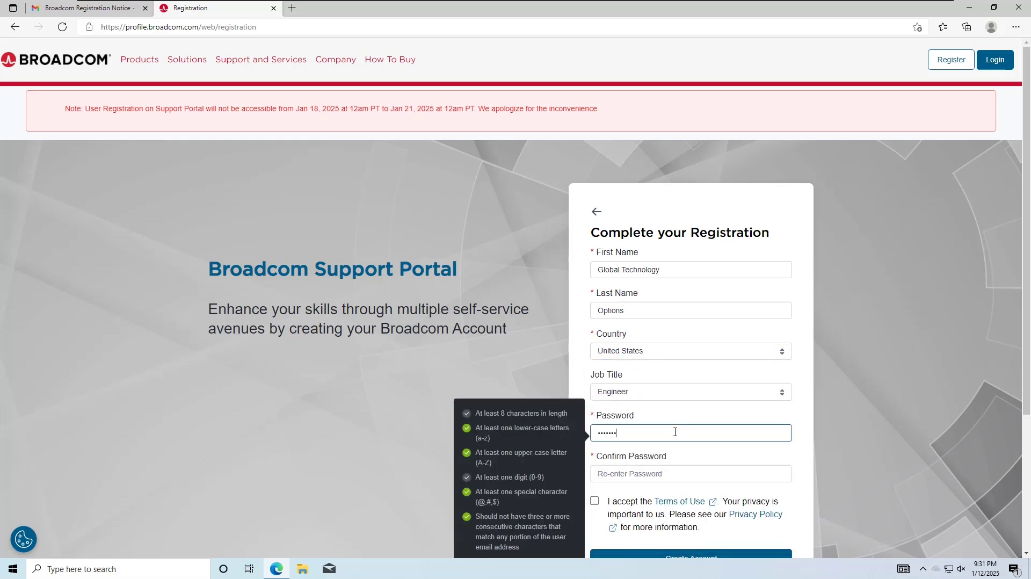
pyautogui.click(657, 473)
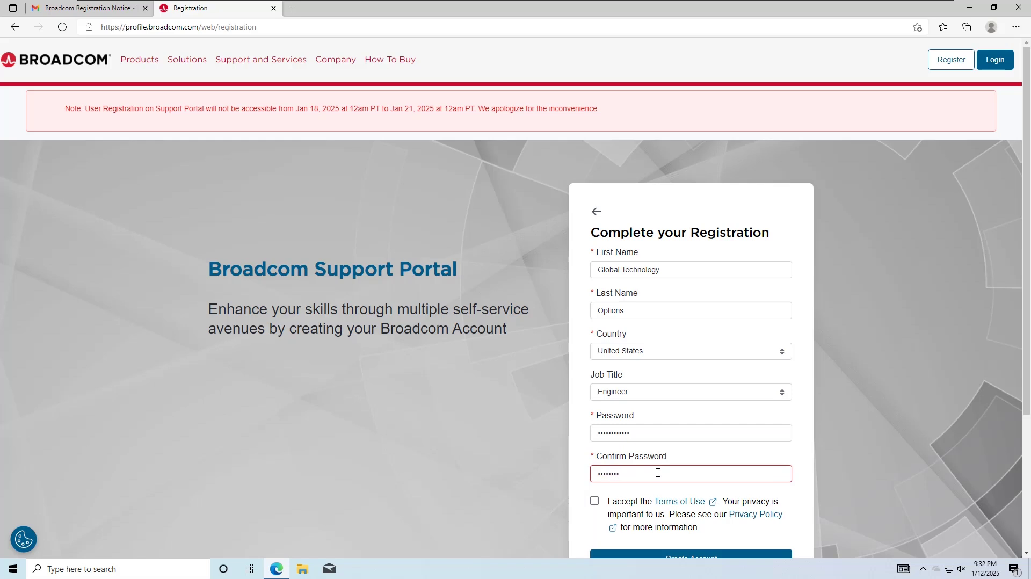
pyautogui.click(594, 512)
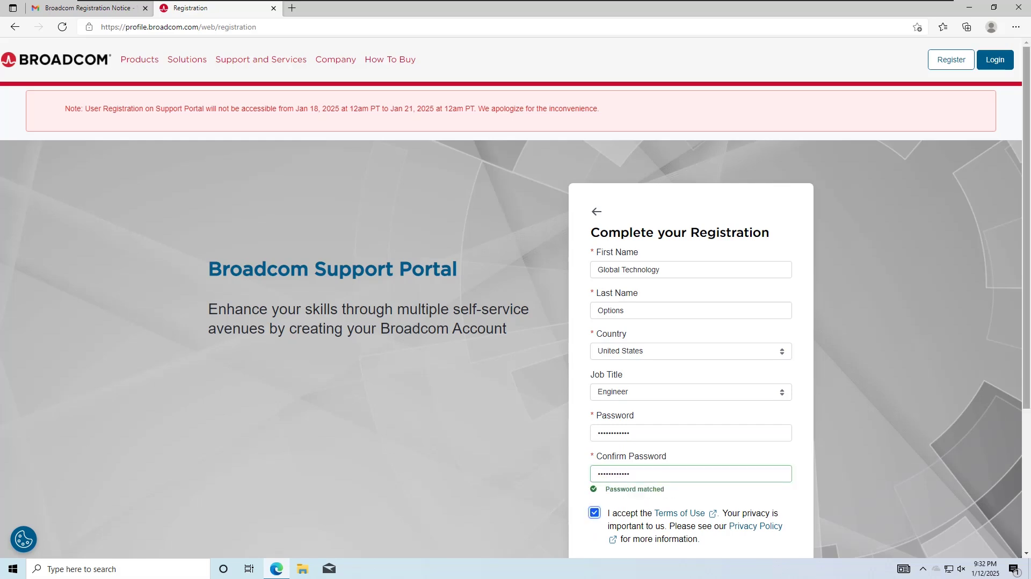
pyautogui.scroll(-2, 1029, 405)
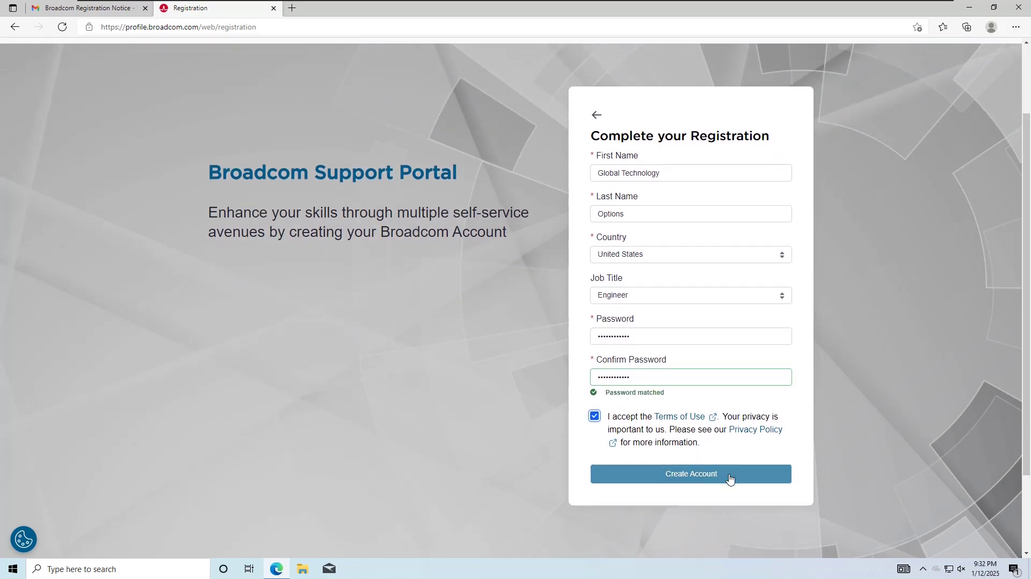
pyautogui.click(714, 480)
# Step: Decline saving the password, postpone profile building, and go to Login
pyautogui.click(880, 135)
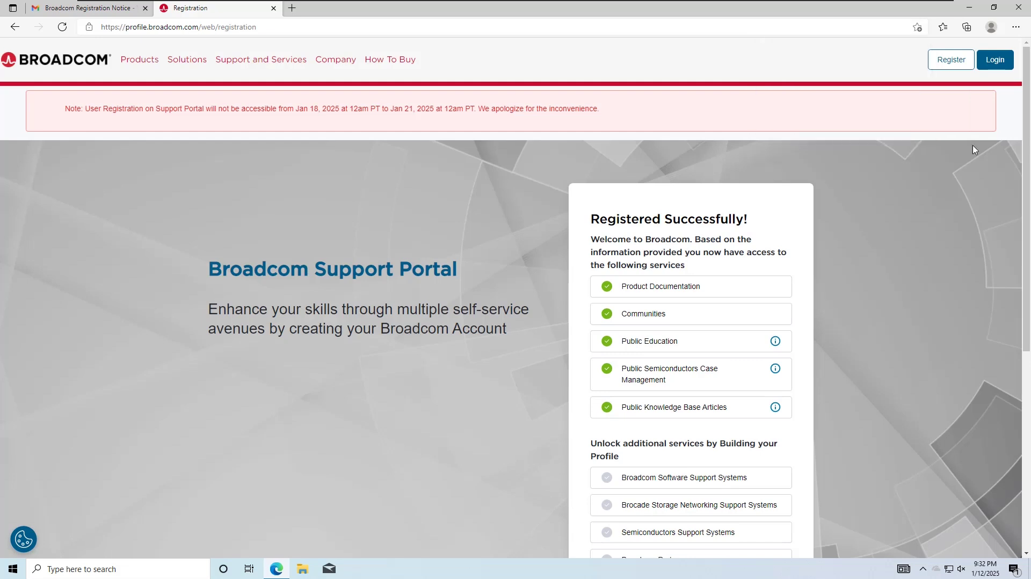
pyautogui.scroll(-1, 1013, 168)
pyautogui.scroll(-3, 1013, 168)
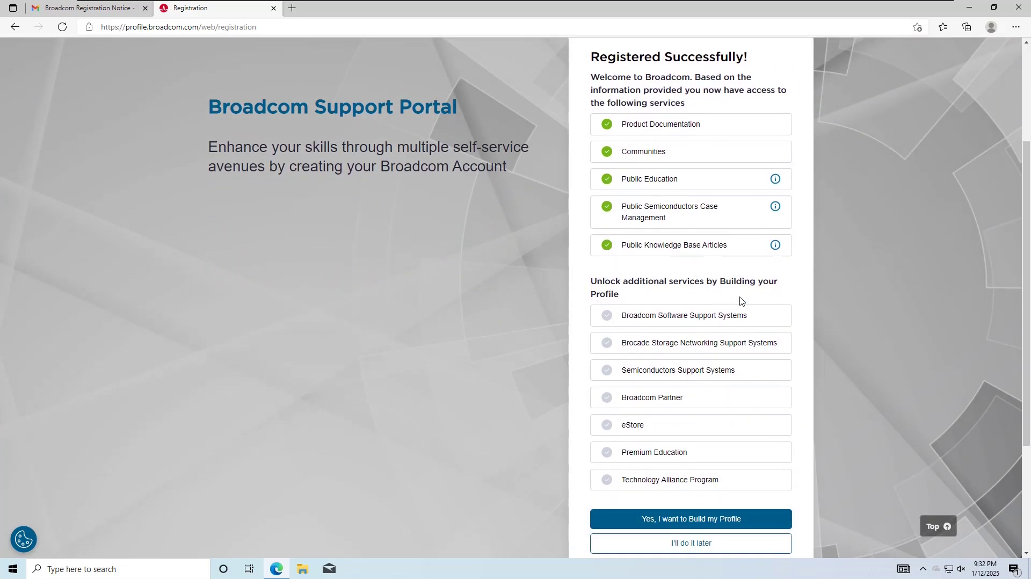
pyautogui.click(694, 544)
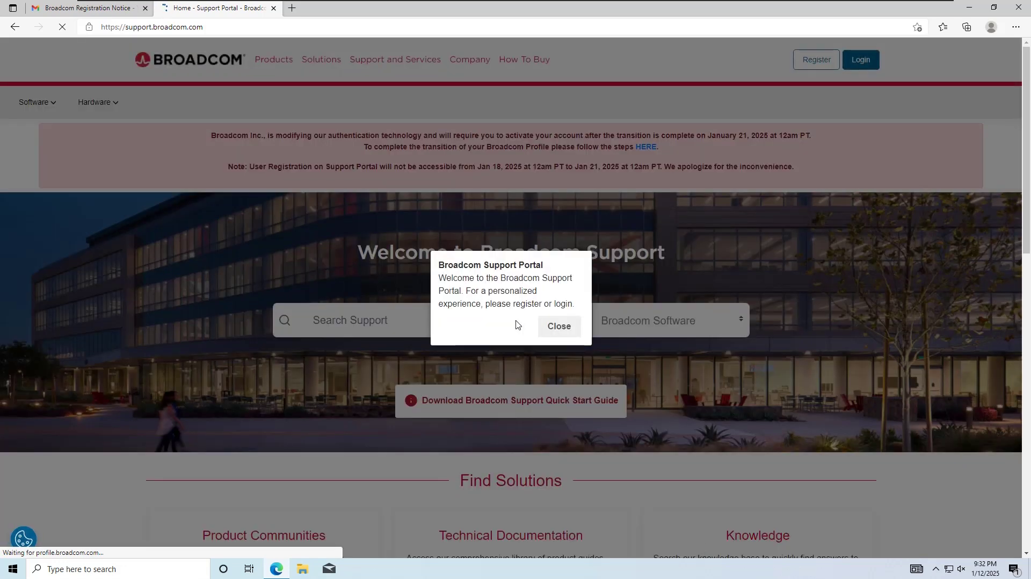
pyautogui.click(541, 325)
pyautogui.click(867, 67)
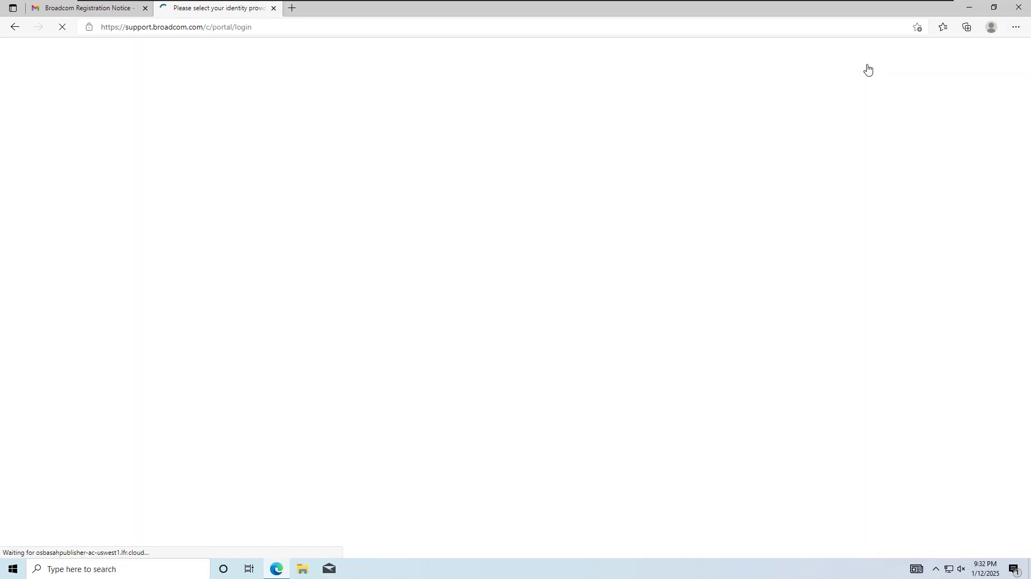
# Step: Sign in with the pasted account e-mail and password, declining Edge's save-password prompt
pyautogui.click(86, 8)
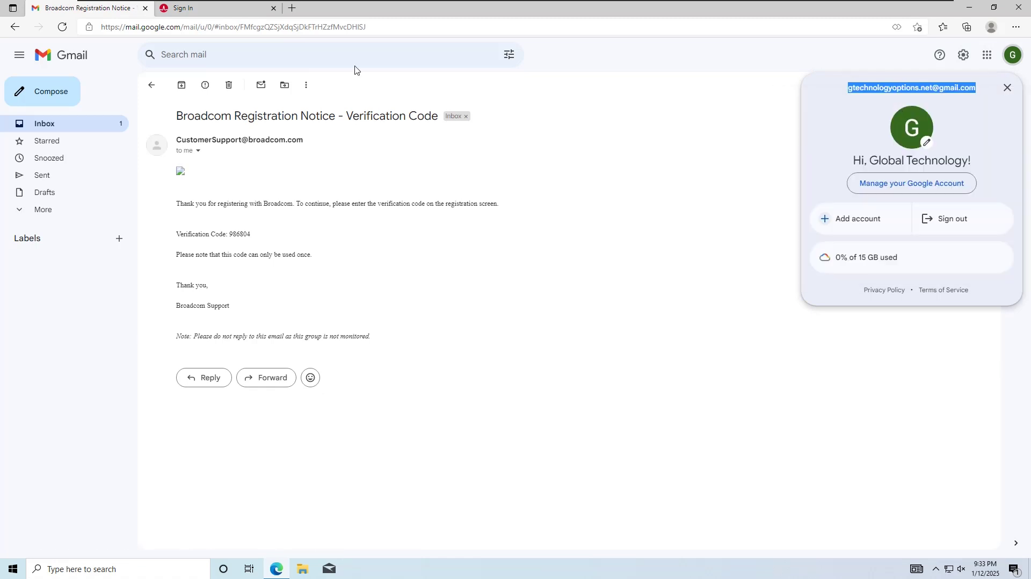
pyautogui.click(183, 7)
pyautogui.click(476, 322)
pyautogui.hotkey('ctrl', 'v')
pyautogui.click(561, 400)
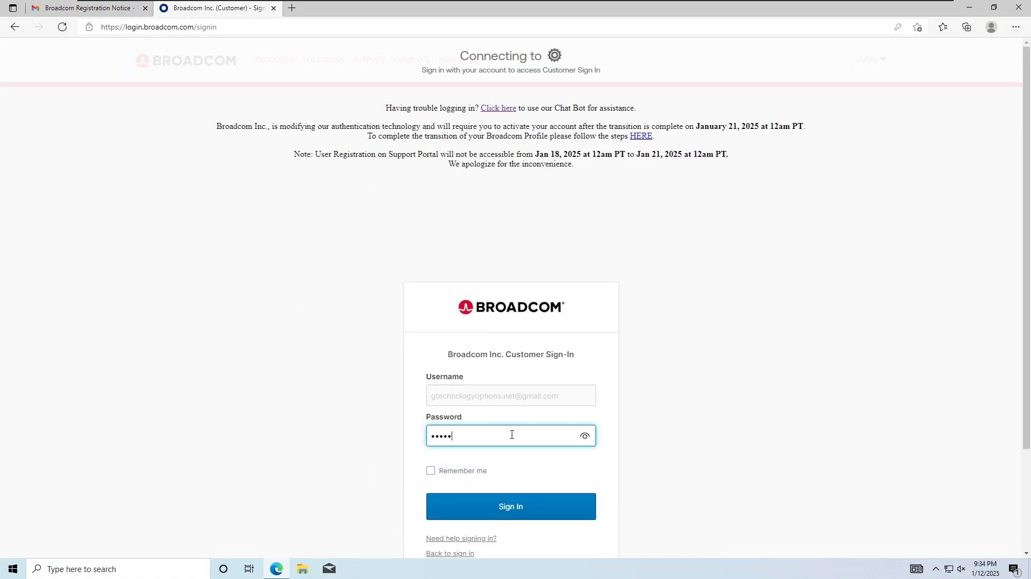
pyautogui.press('Return')
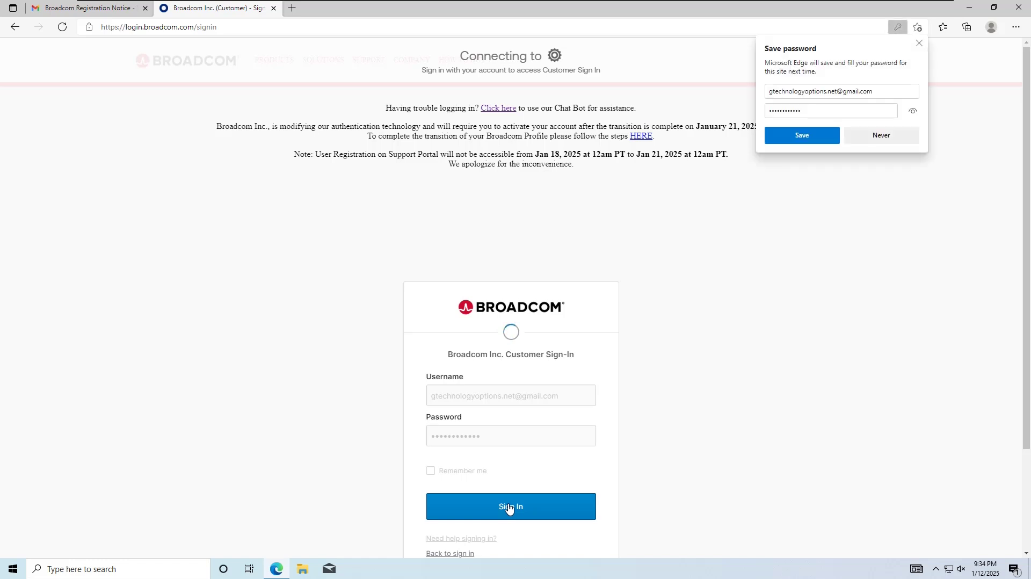
pyautogui.click(858, 142)
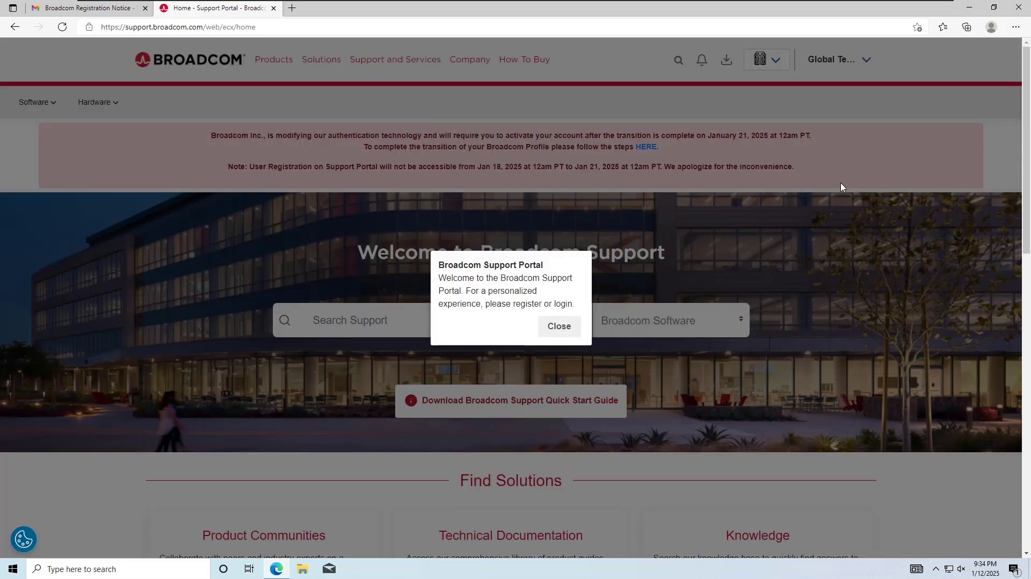
# Step: Close the welcome dialog and select VMware Cloud Foundation as the product family
pyautogui.click(546, 328)
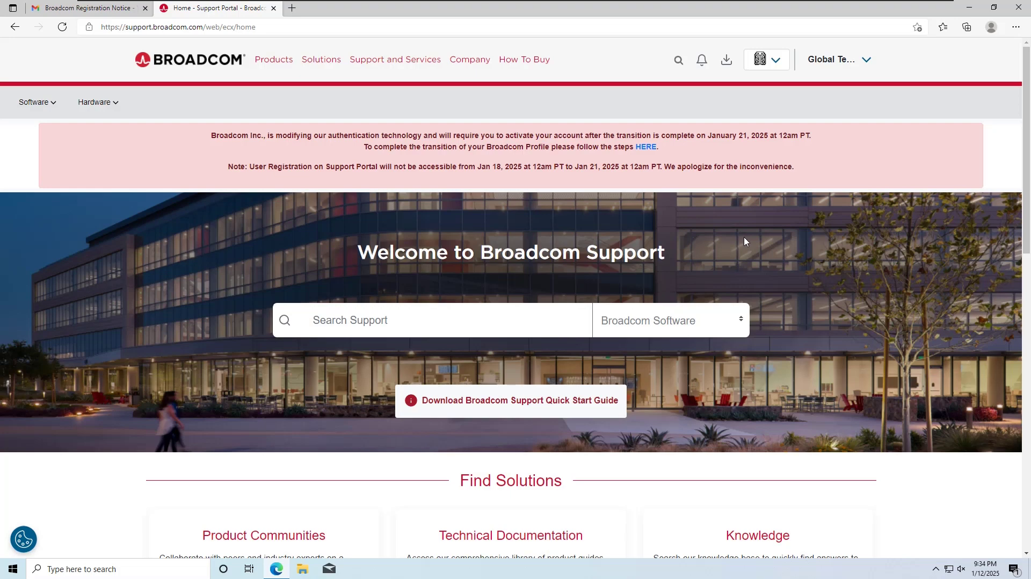
pyautogui.click(775, 60)
pyautogui.click(768, 198)
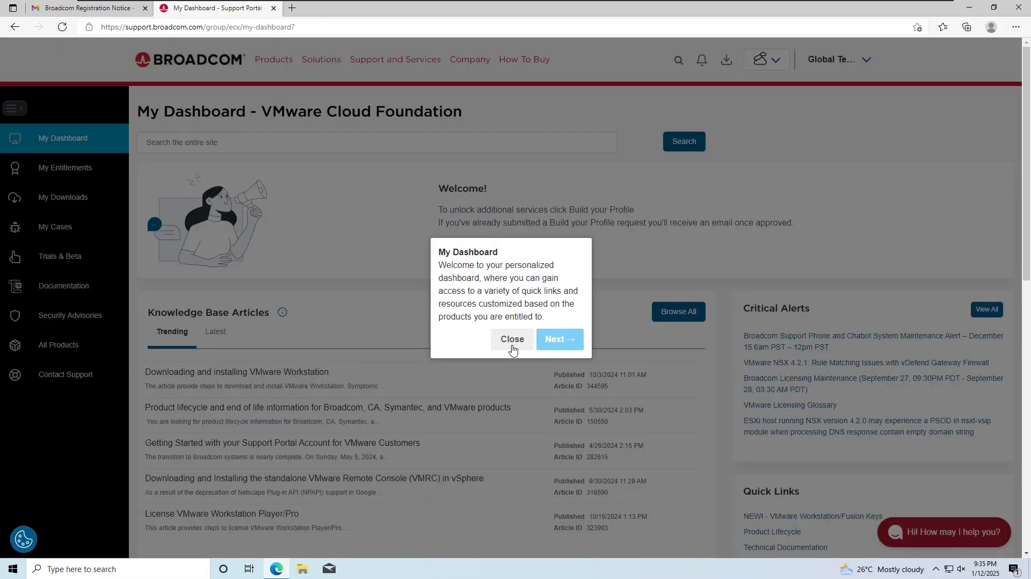
pyautogui.click(510, 340)
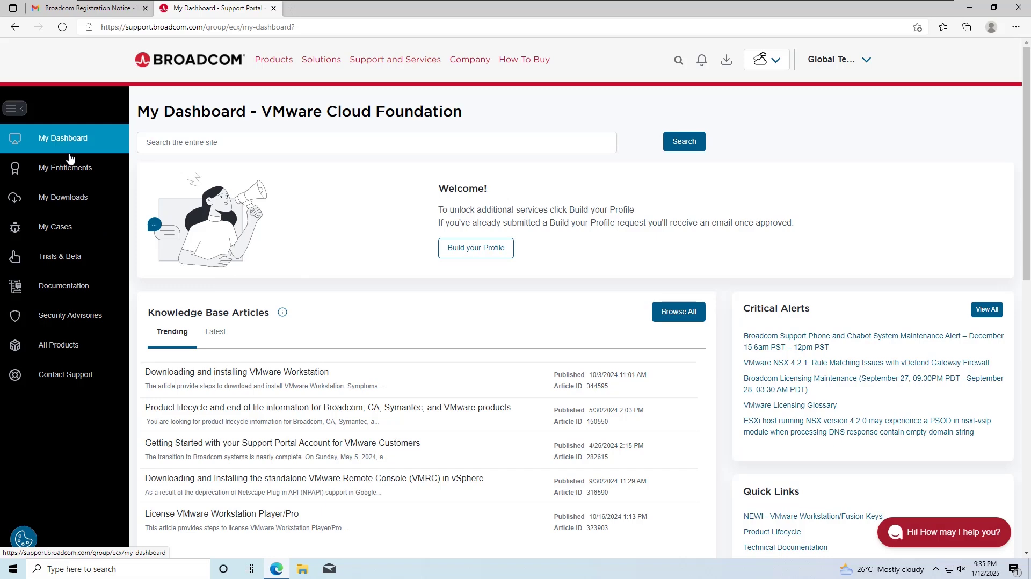
# Step: Open VMware vCenter converter from page 2 of the My Downloads product list
pyautogui.click(64, 203)
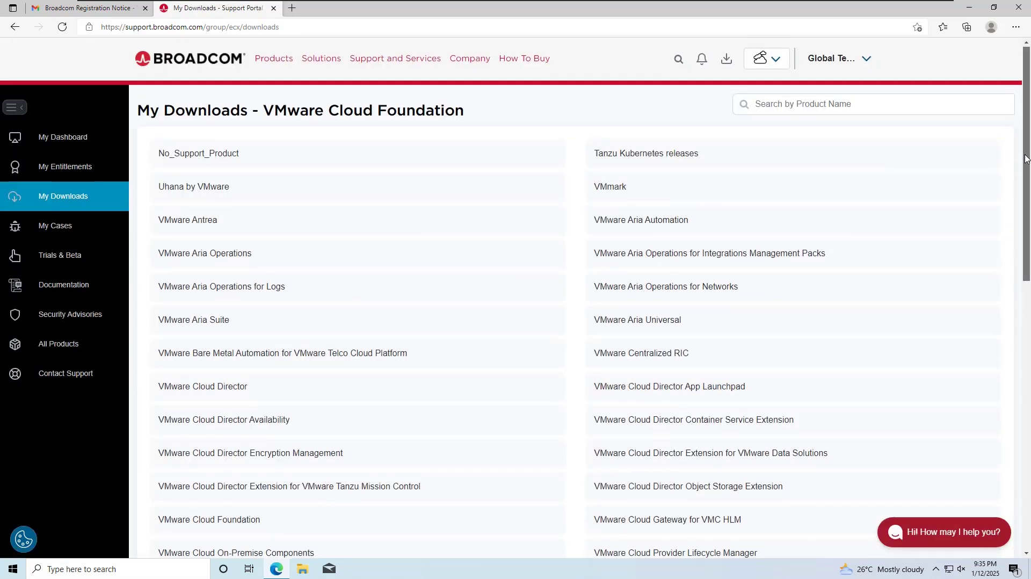
pyautogui.scroll(-3, 1009, 199)
pyautogui.scroll(-7, 1007, 228)
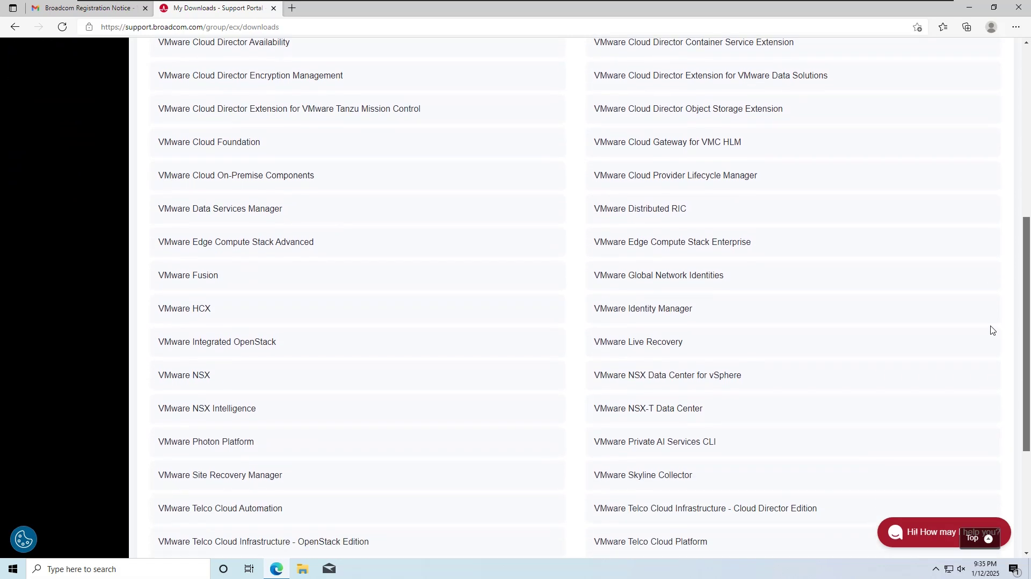
pyautogui.scroll(-2, 1007, 424)
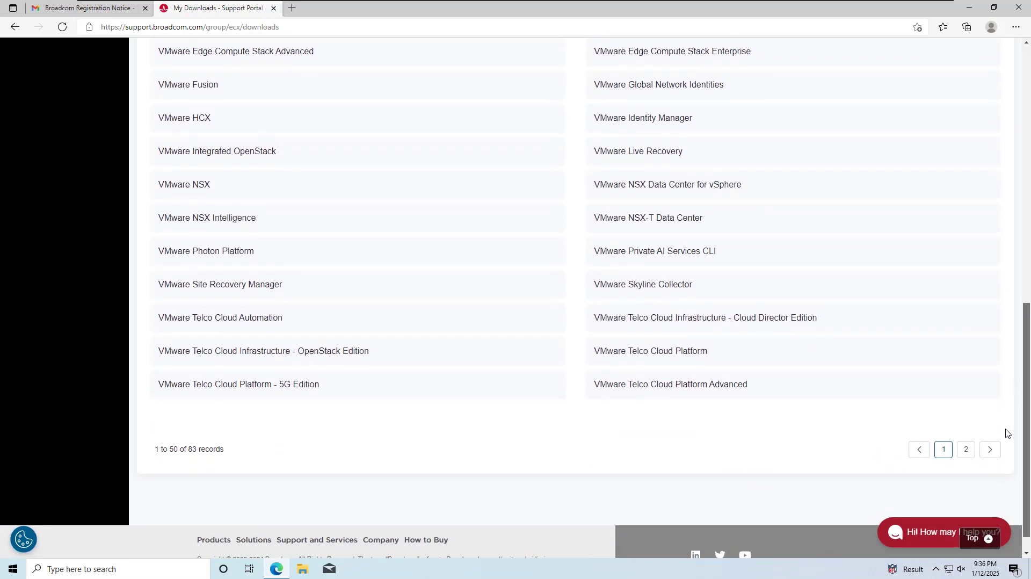
pyautogui.click(961, 456)
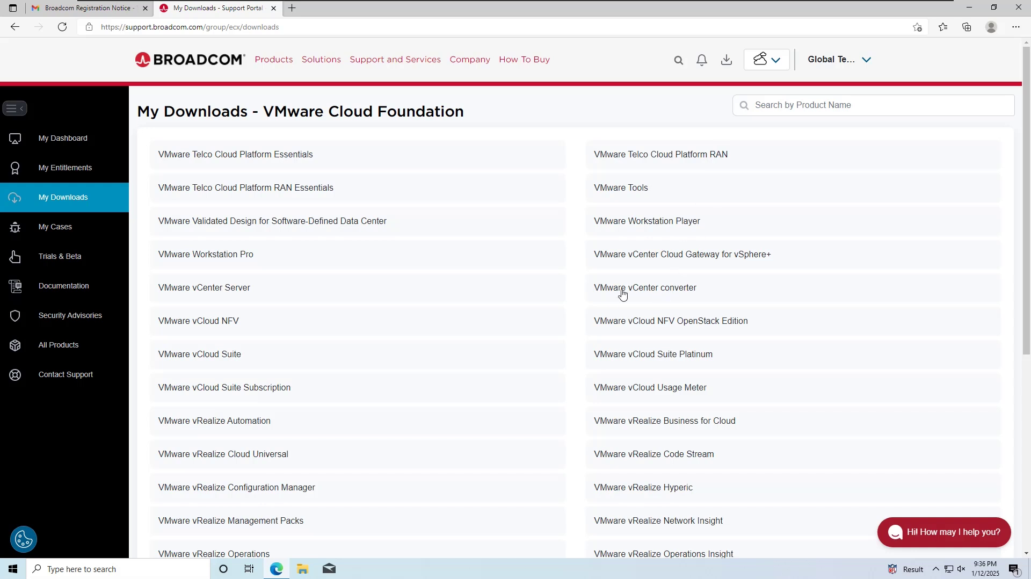
pyautogui.click(665, 296)
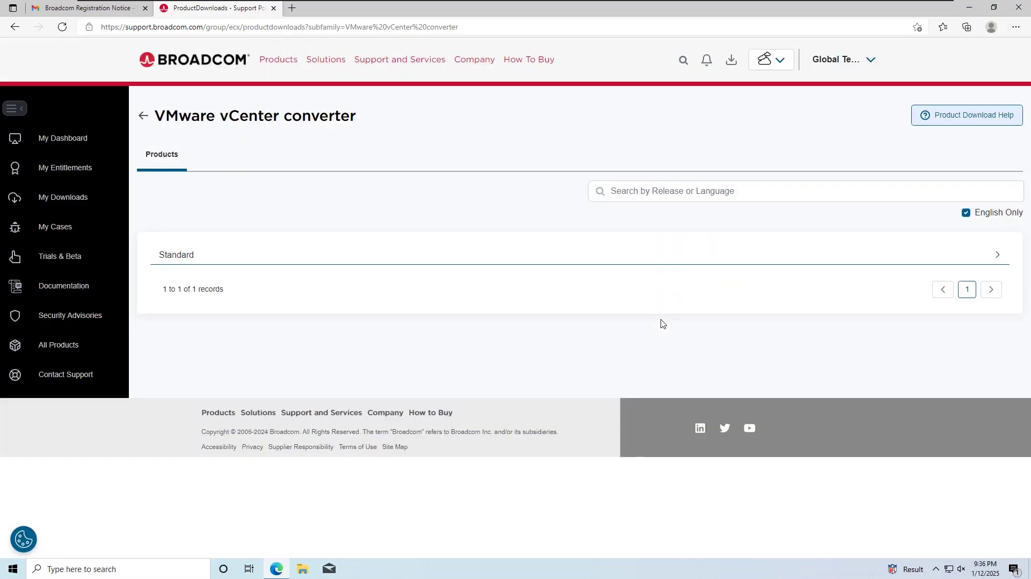
# Step: Open Standard release 6.6.0, agree to the terms, and request the Converter Standalone download
pyautogui.click(997, 258)
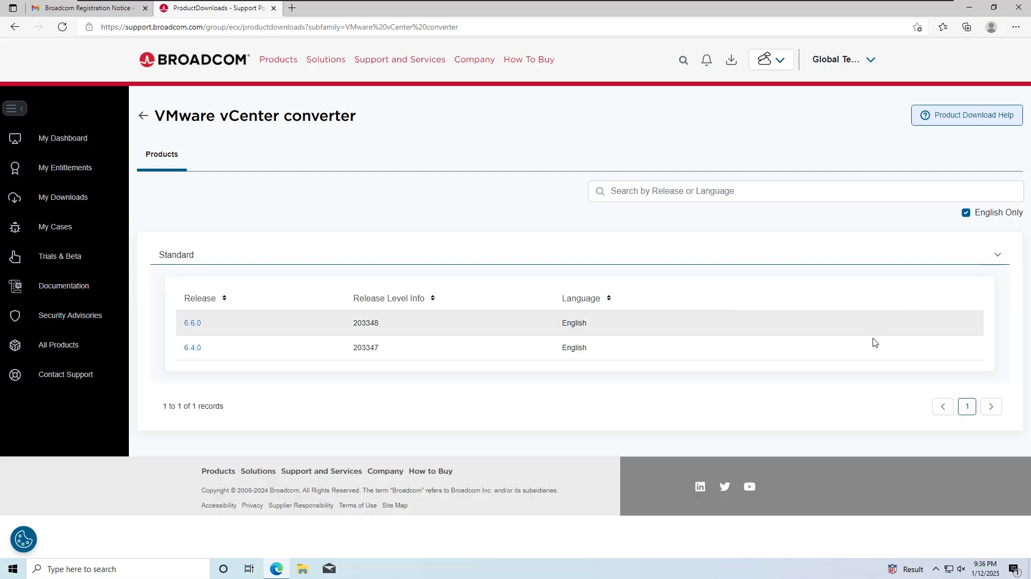
pyautogui.click(195, 325)
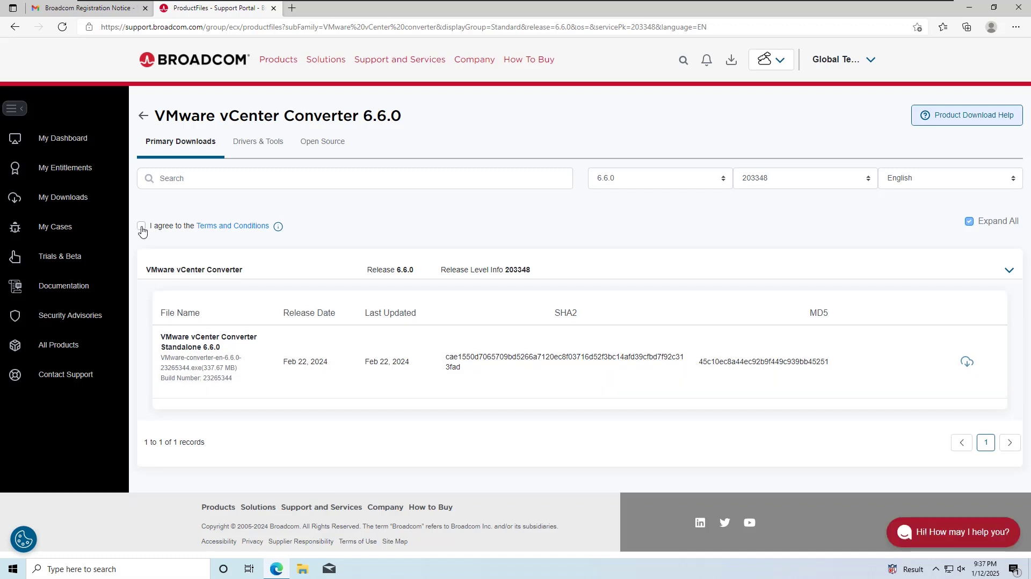
pyautogui.click(142, 227)
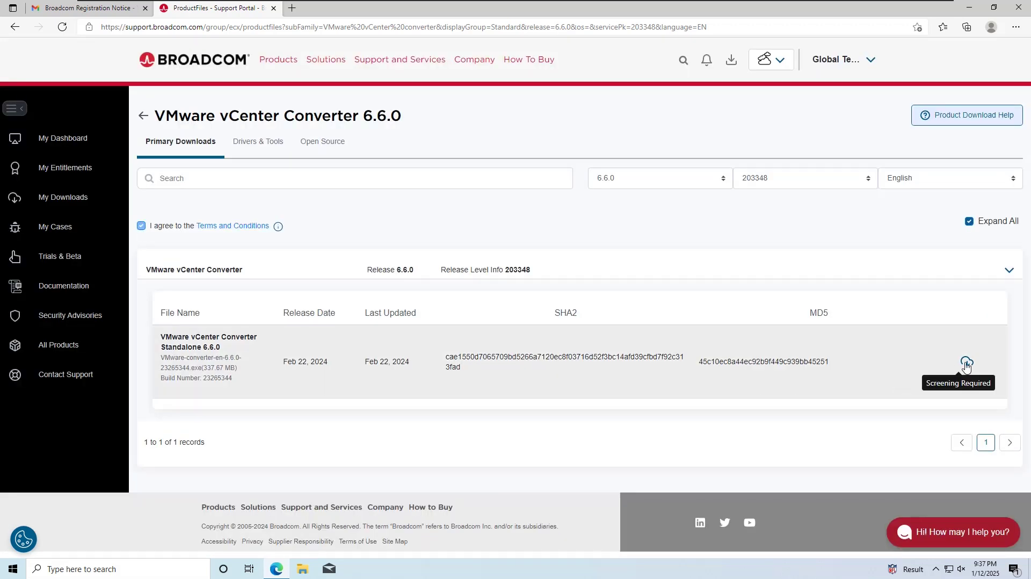
pyautogui.click(967, 364)
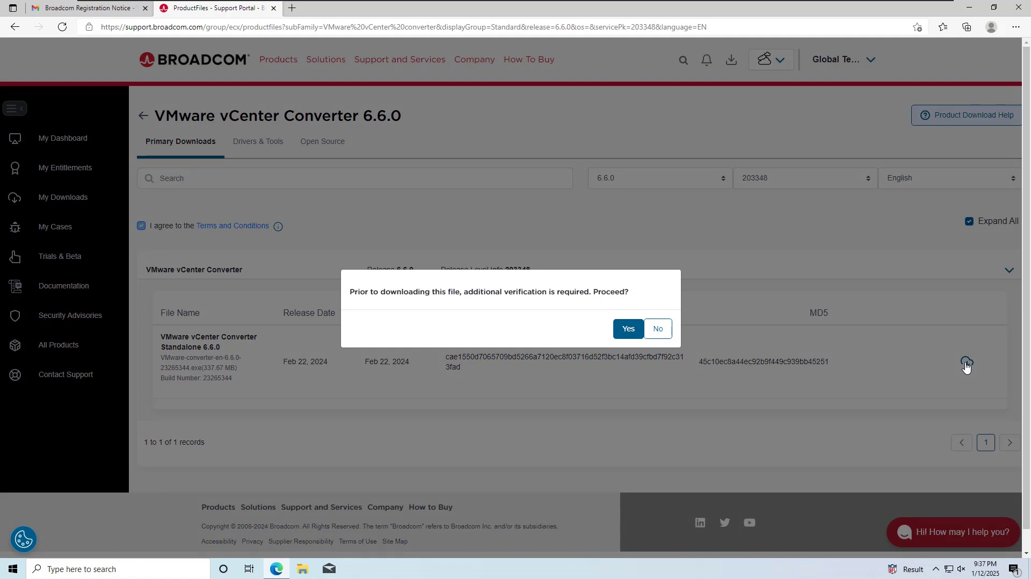
pyautogui.click(624, 330)
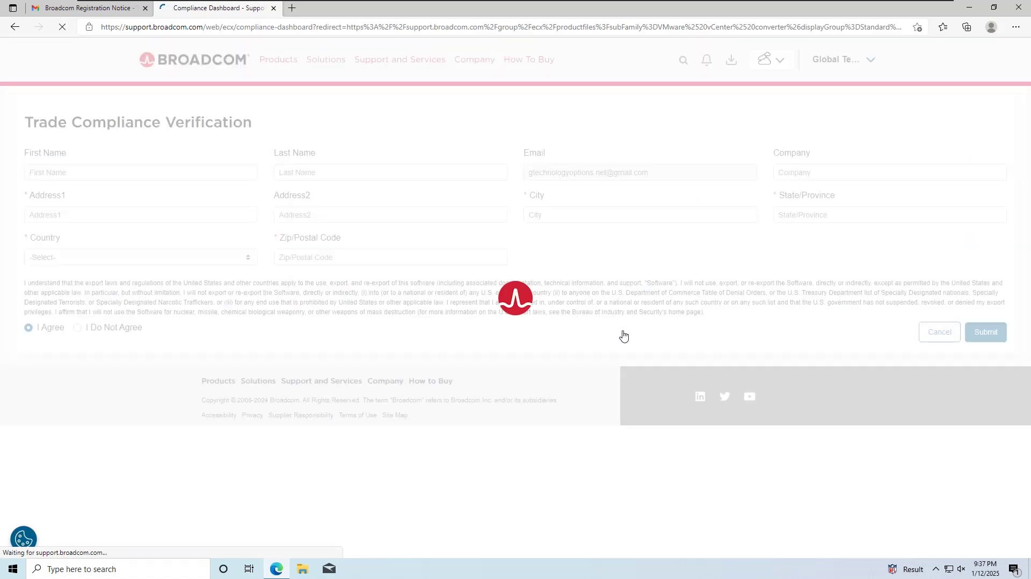
# Step: Fill in the compliance form's street, city, state and zip, agree, and submit
pyautogui.click(70, 214)
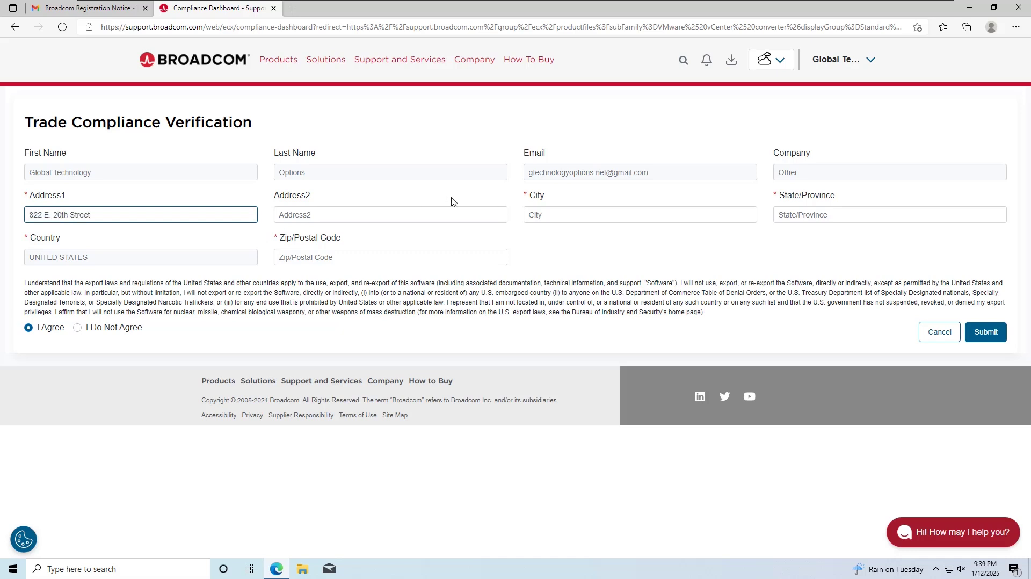
pyautogui.click(549, 213)
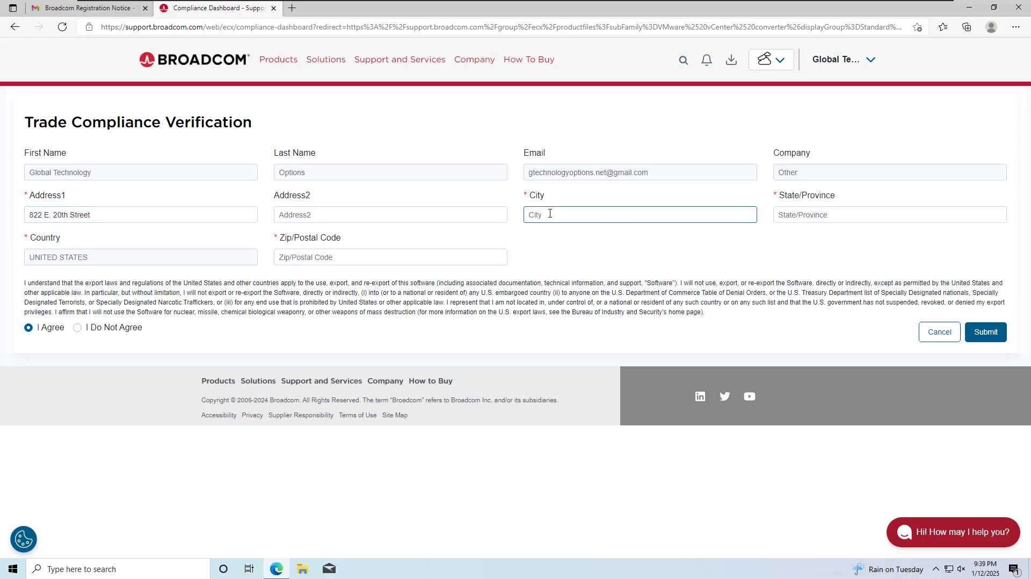
pyautogui.click(808, 213)
pyautogui.write('CA')
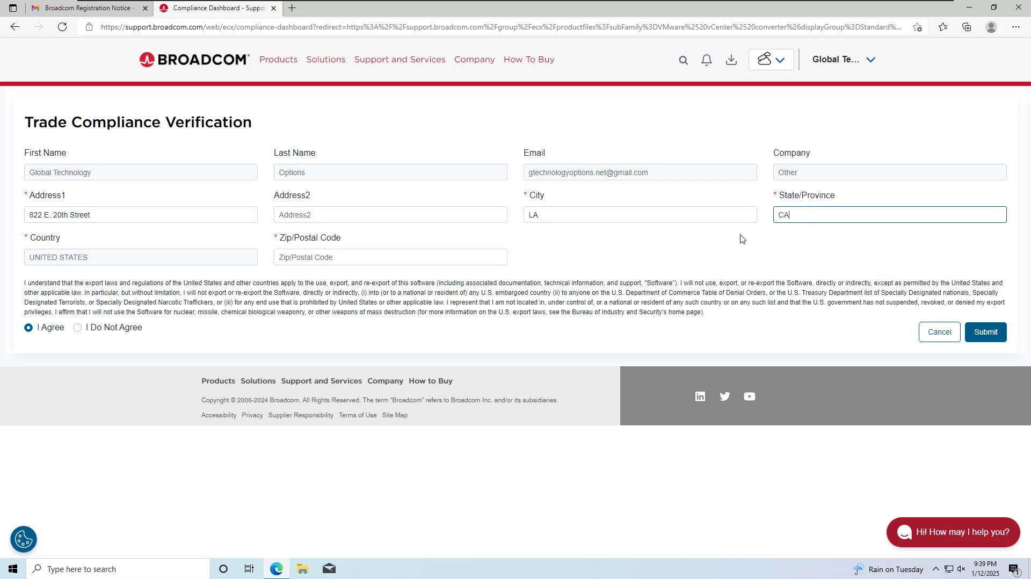
pyautogui.click(308, 258)
pyautogui.write('90011')
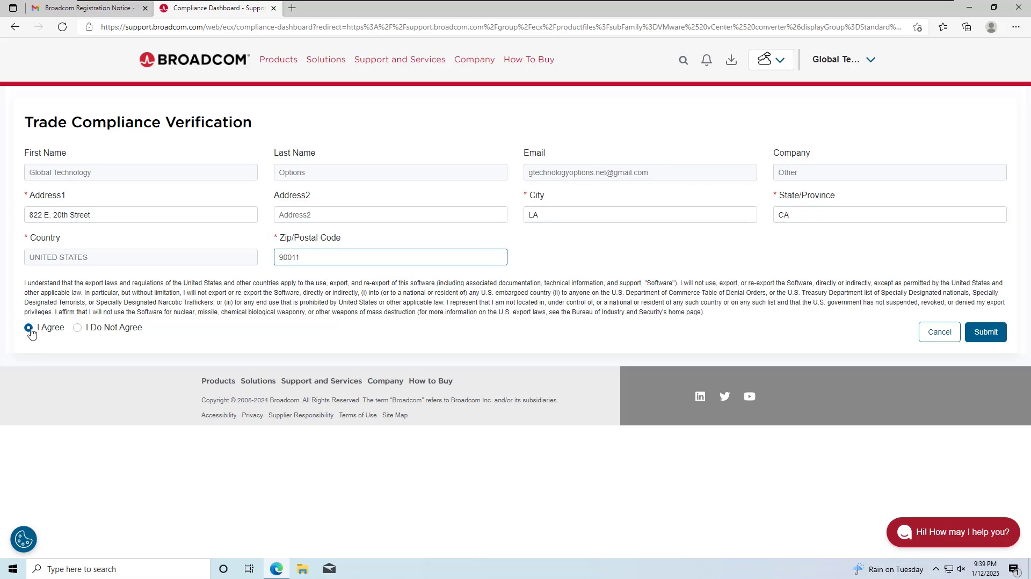
pyautogui.click(29, 328)
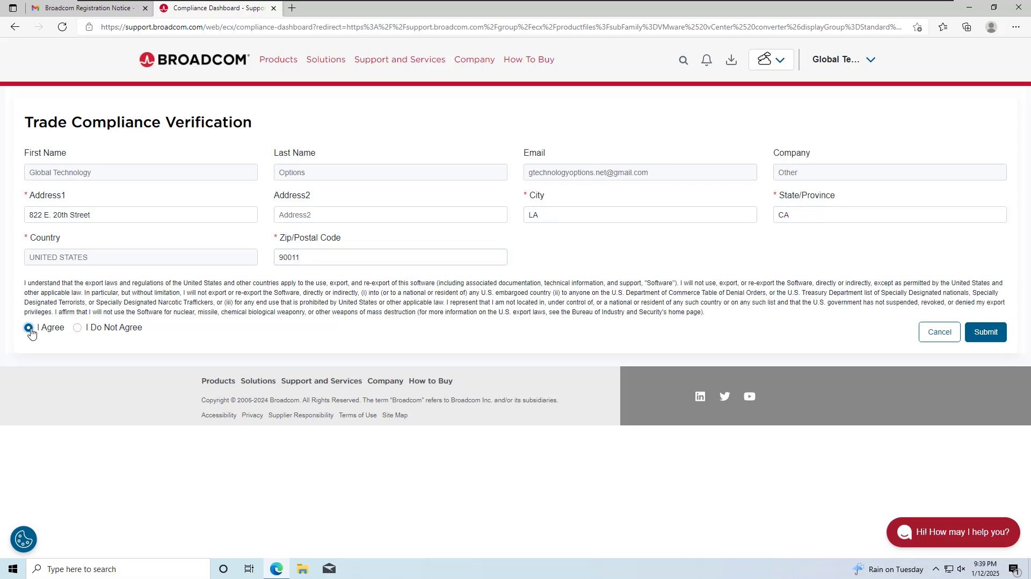
pyautogui.click(991, 341)
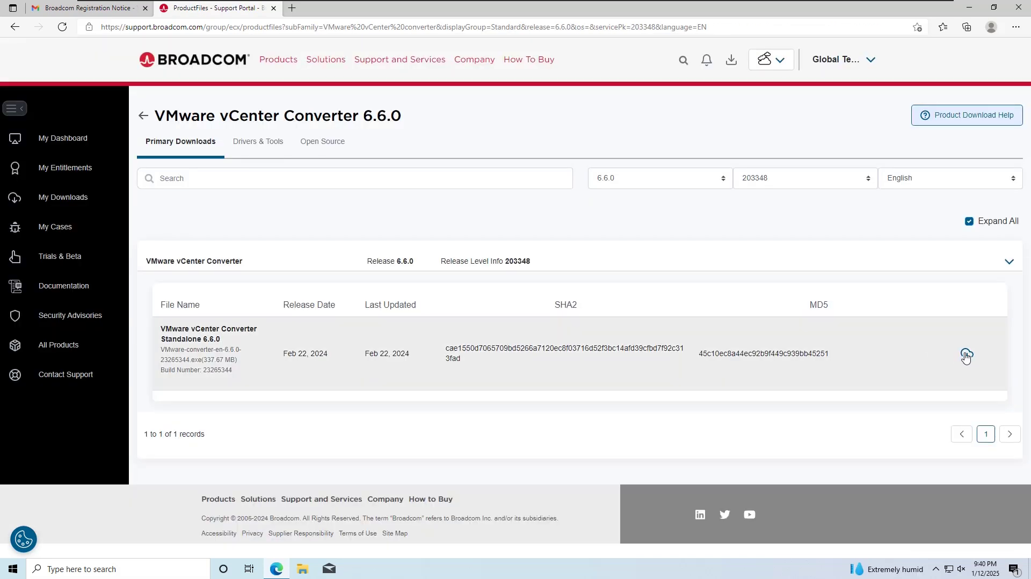
# Step: Download the Converter Standalone 6.6.0 file and return to the next page of My Downloads
pyautogui.click(967, 355)
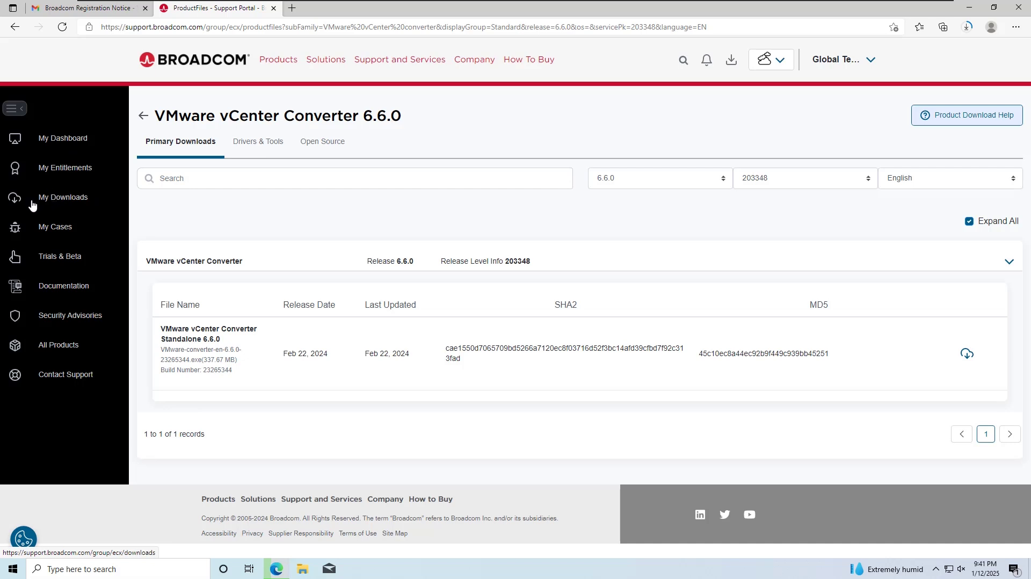
pyautogui.click(65, 201)
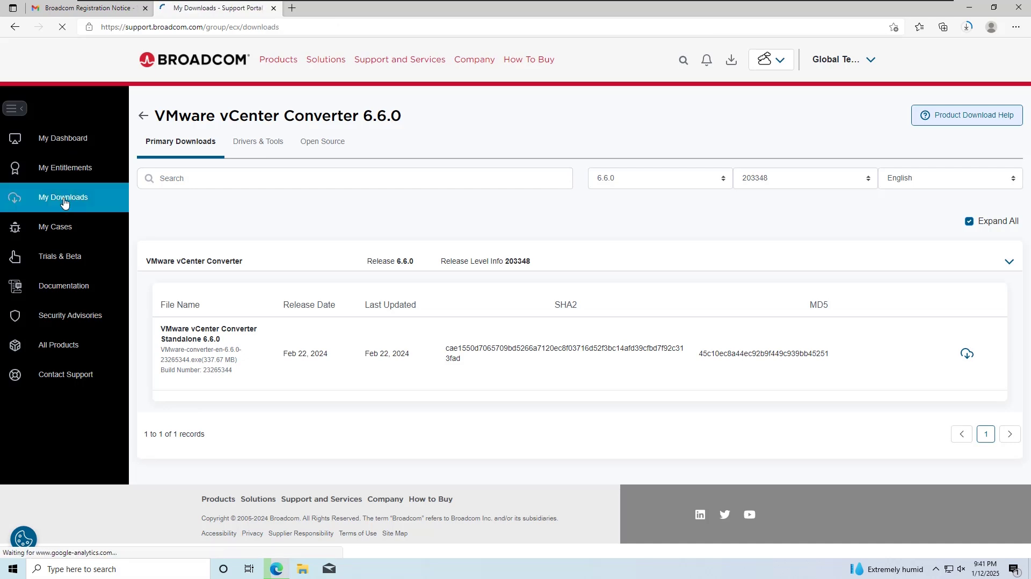
pyautogui.scroll(-2, 1022, 294)
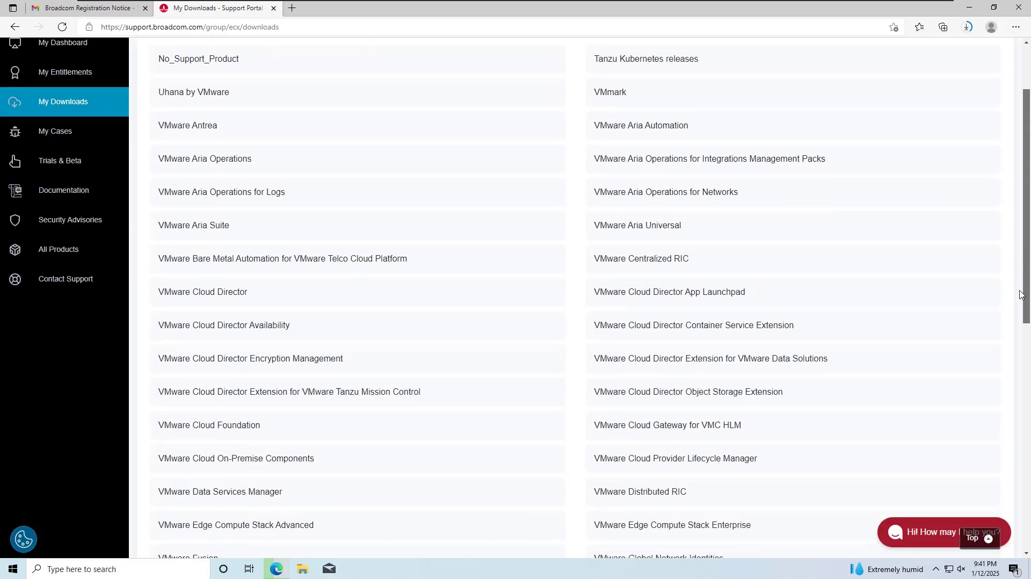
pyautogui.scroll(-9, 1021, 294)
pyautogui.click(962, 504)
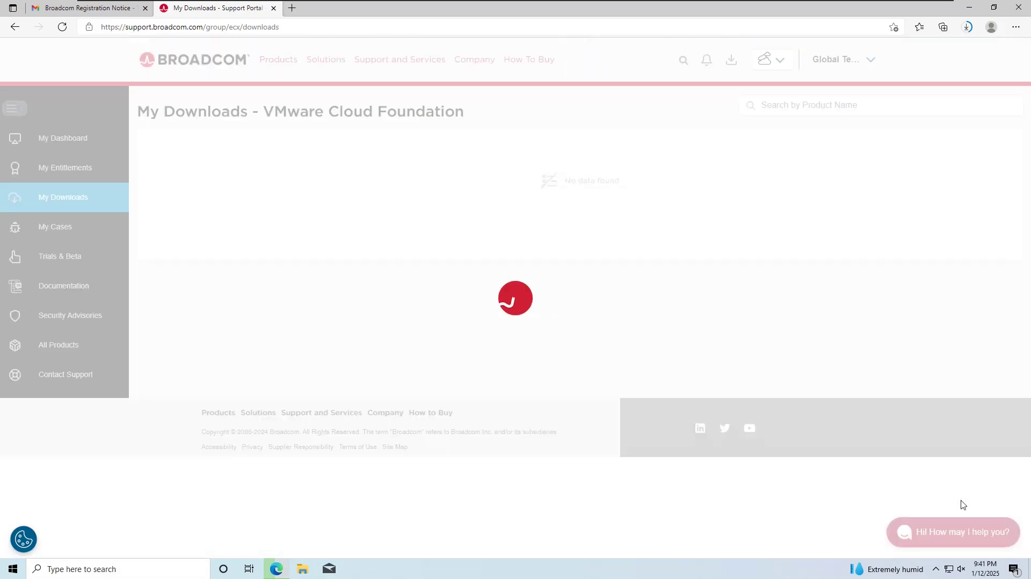
# Step: Open Workstation Pro for Windows 17.6.2, accept the terms, and download its installer
pyautogui.click(240, 261)
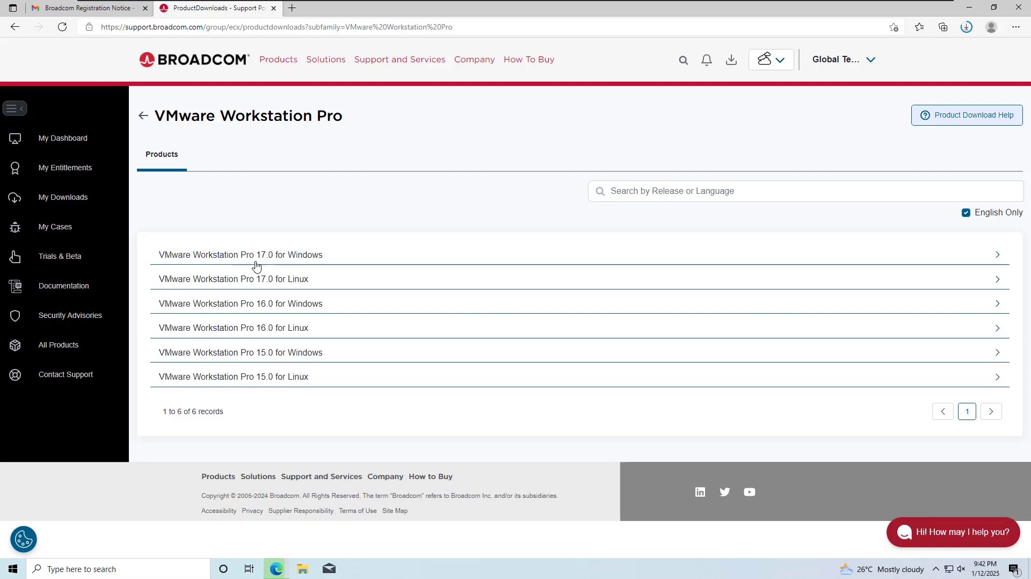
pyautogui.click(1000, 259)
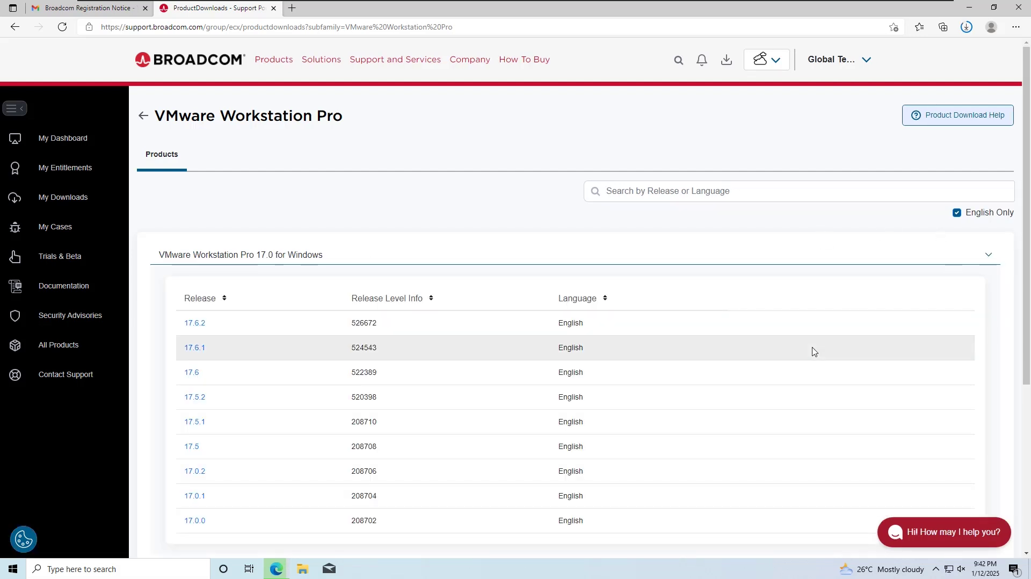
pyautogui.click(195, 324)
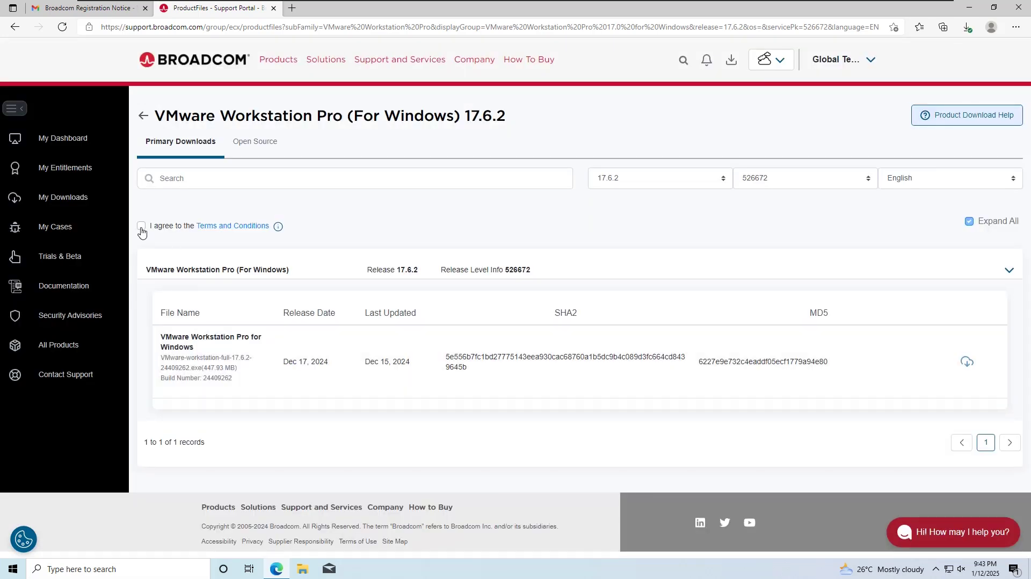
pyautogui.click(141, 226)
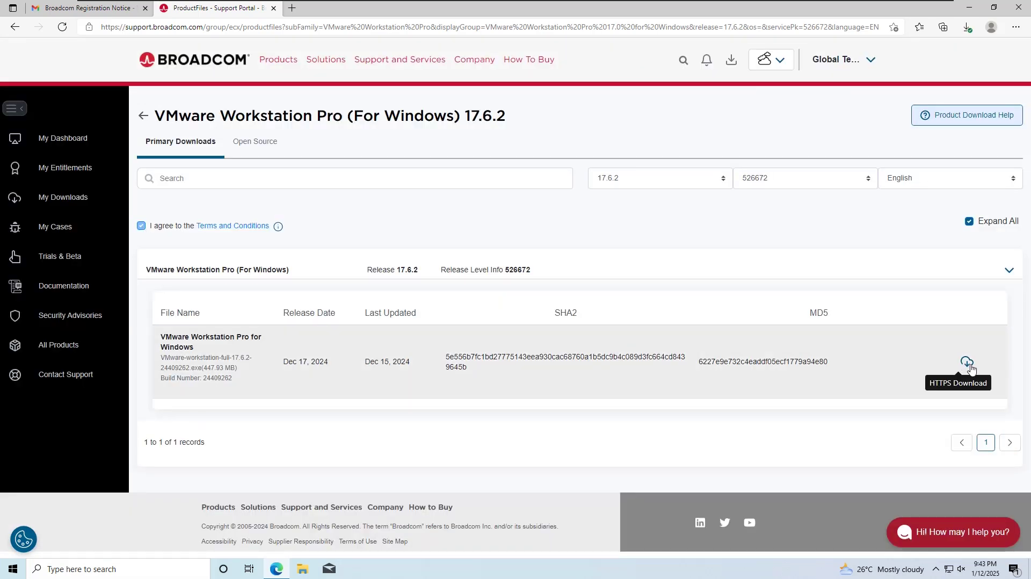
pyautogui.click(967, 363)
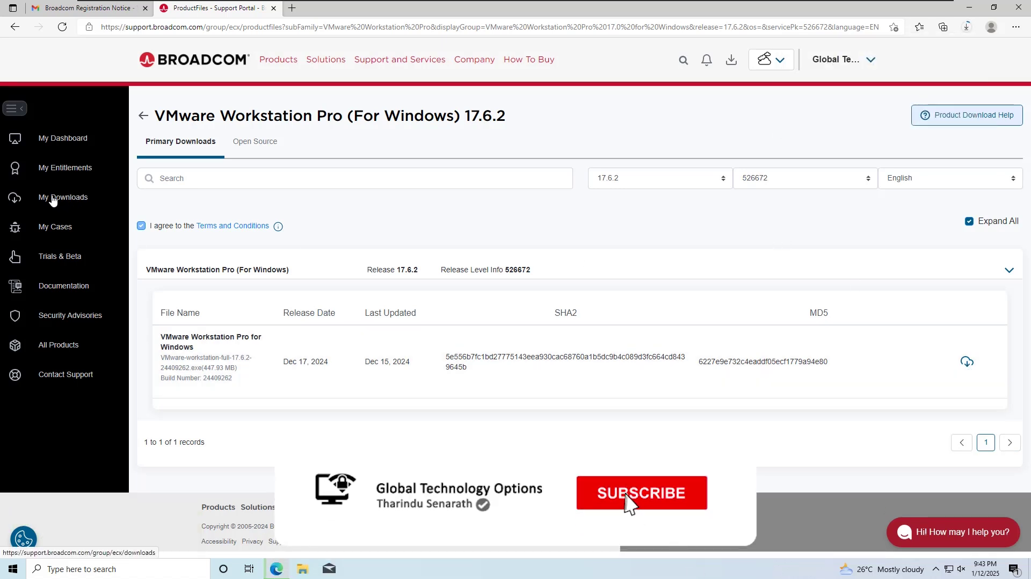
# Step: Open the VMware Tools 12.x release 12.5.0 files from page 2 of My Downloads
pyautogui.click(57, 199)
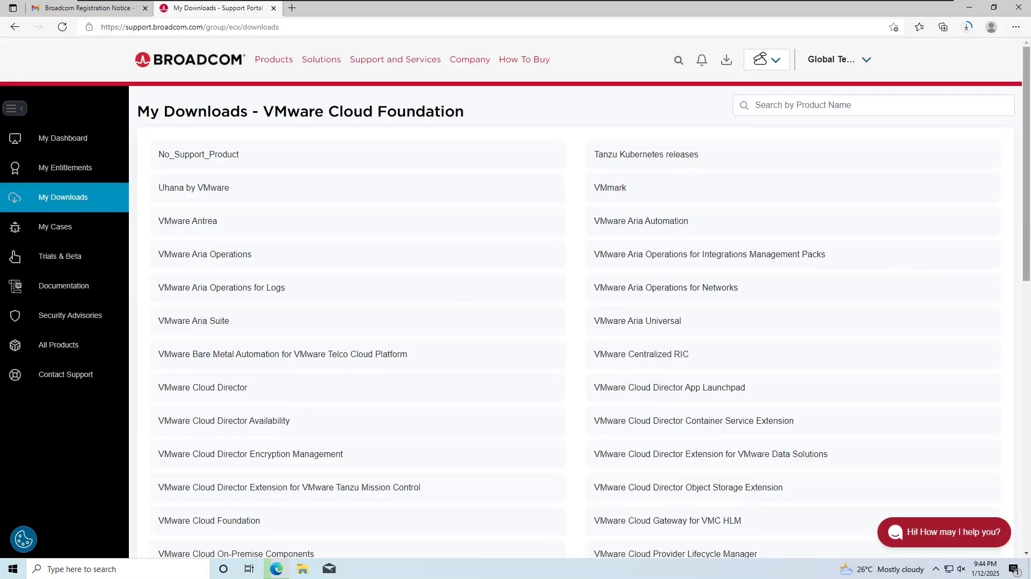
pyautogui.scroll(-15, 1003, 395)
pyautogui.click(968, 496)
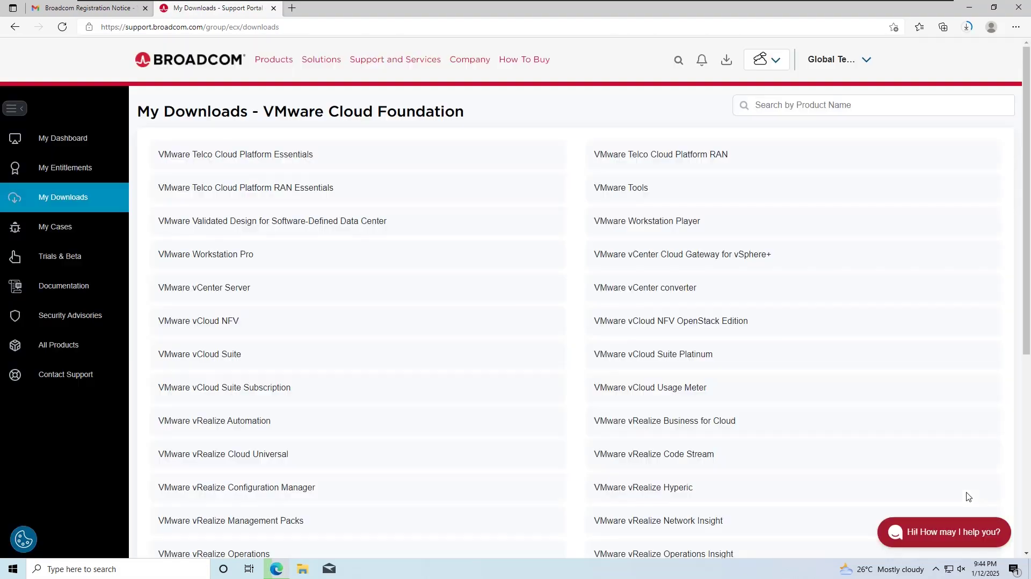
pyautogui.click(658, 192)
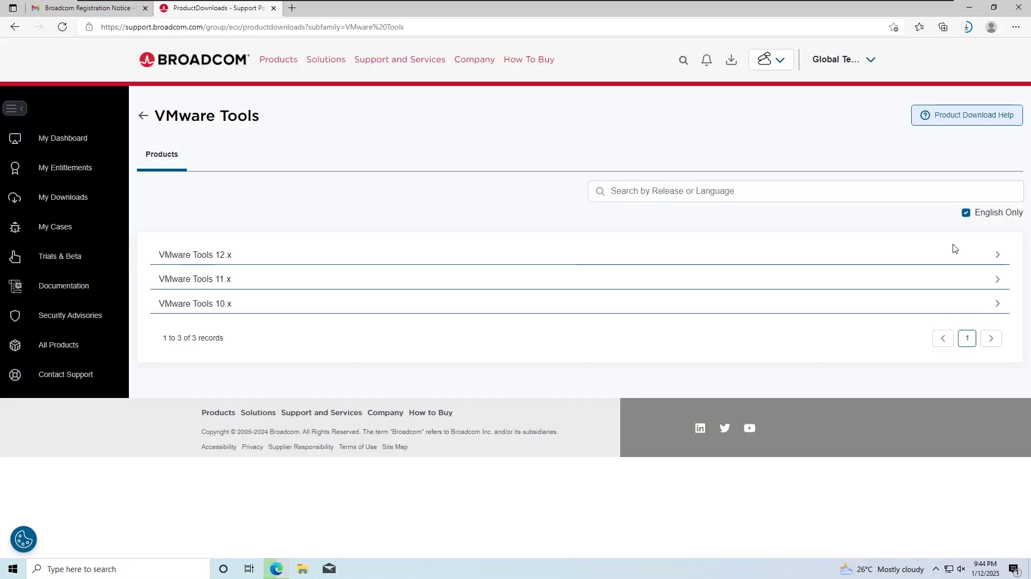
pyautogui.click(996, 260)
pyautogui.click(196, 325)
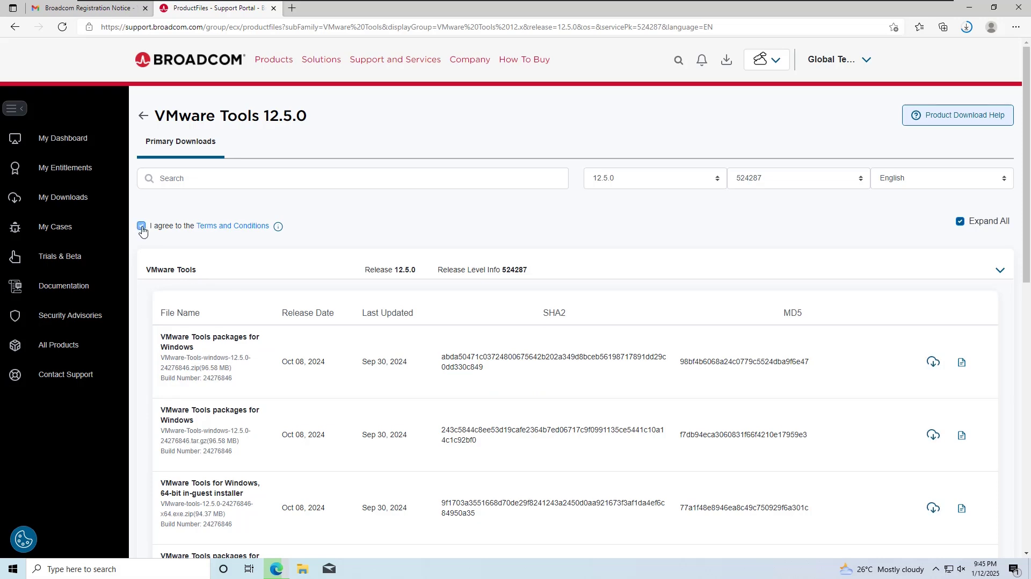
# Step: Download the VMware Tools packages for Windows zip and go back to My Downloads
pyautogui.scroll(-5, 1025, 272)
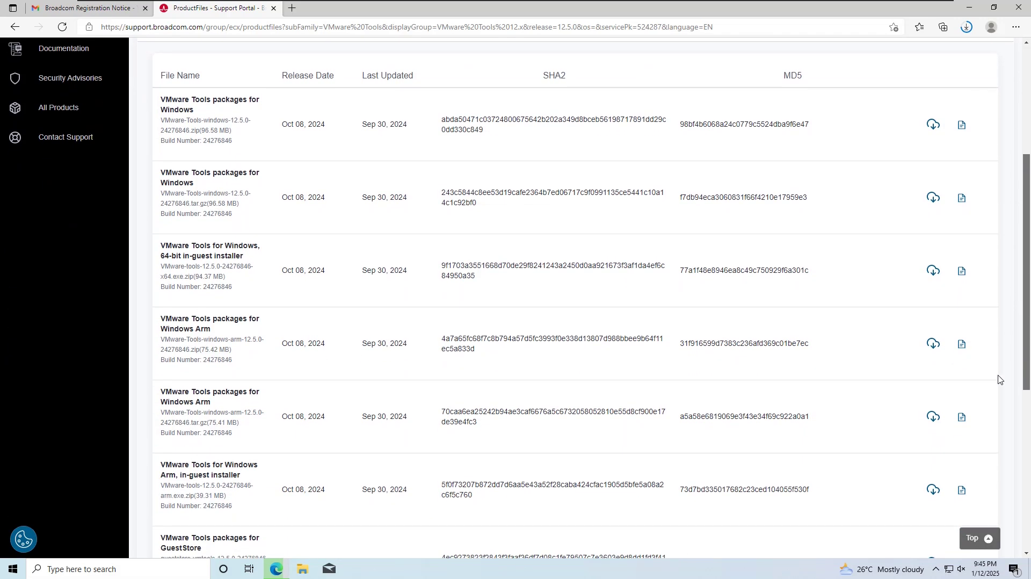
pyautogui.click(933, 126)
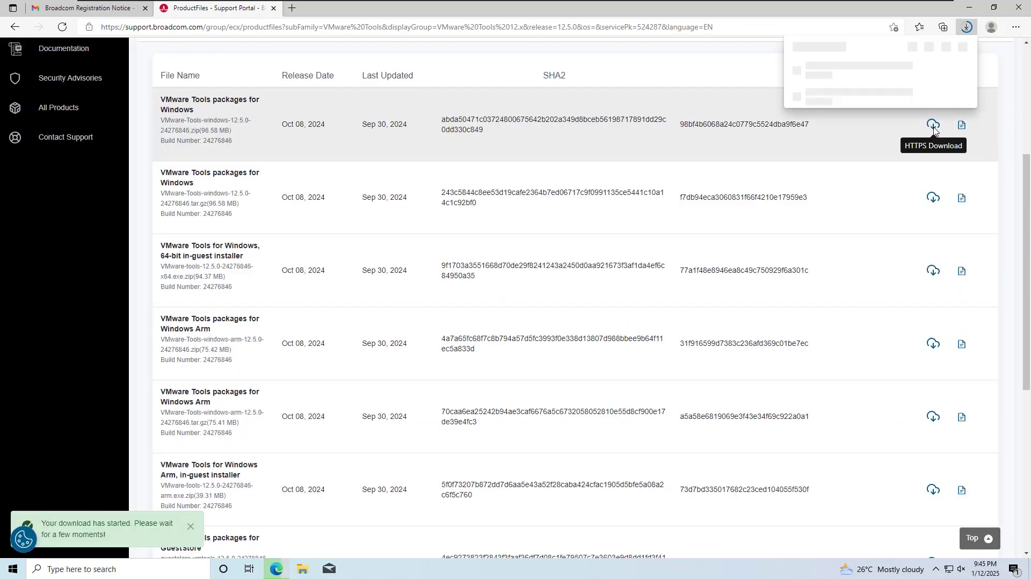
pyautogui.scroll(-4, 1015, 221)
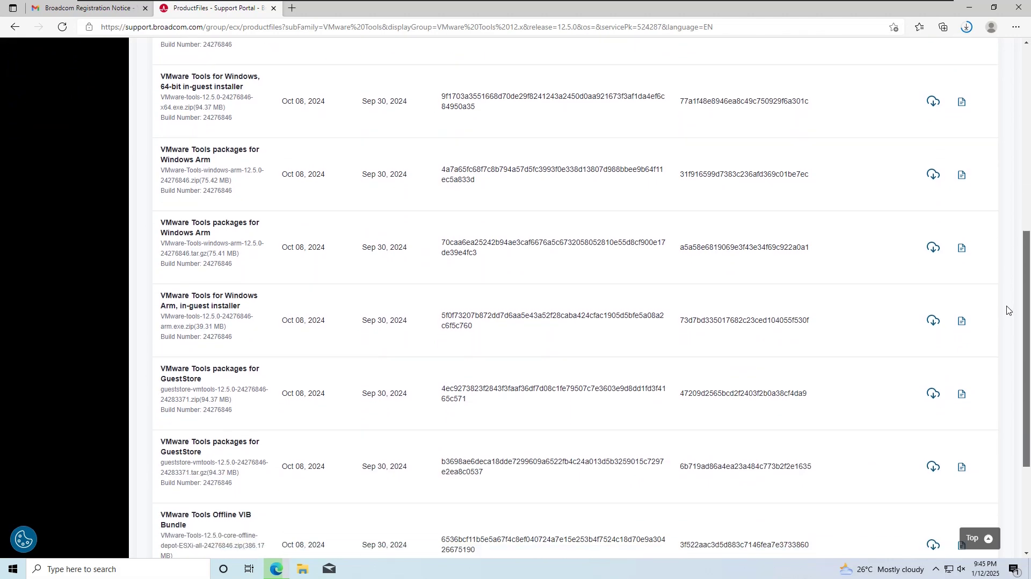
pyautogui.scroll(9, 1022, 475)
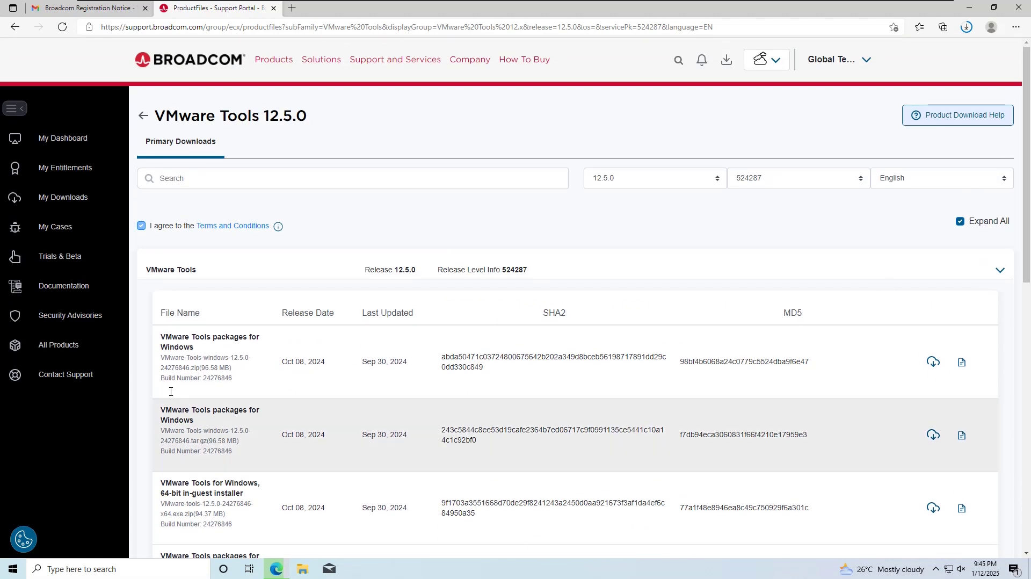
pyautogui.click(65, 202)
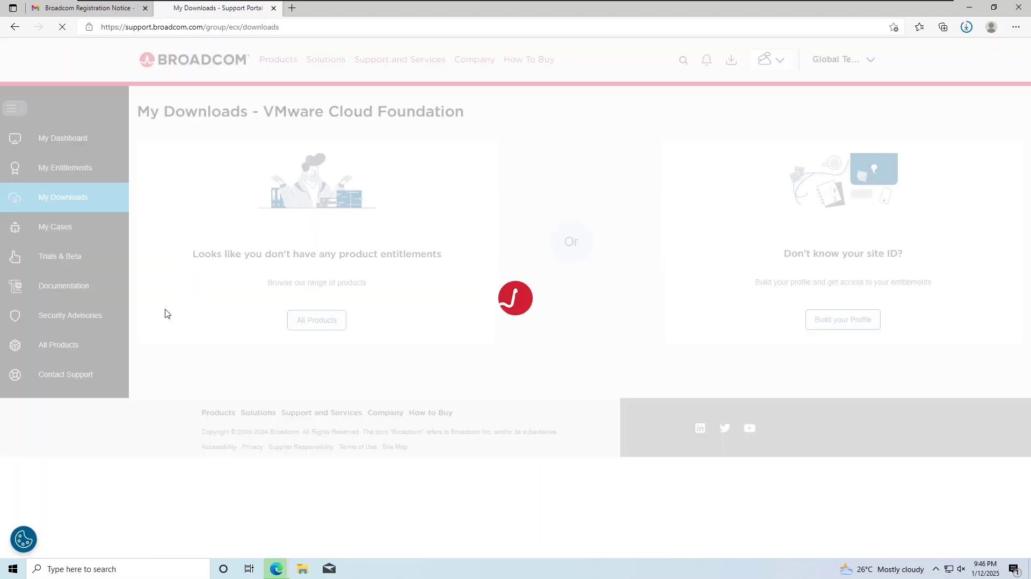
# Step: Open the ESXi download group of vSphere Standard 8.0 from page 2 of My Downloads
pyautogui.scroll(-1, 1022, 262)
pyautogui.scroll(-9, 1015, 397)
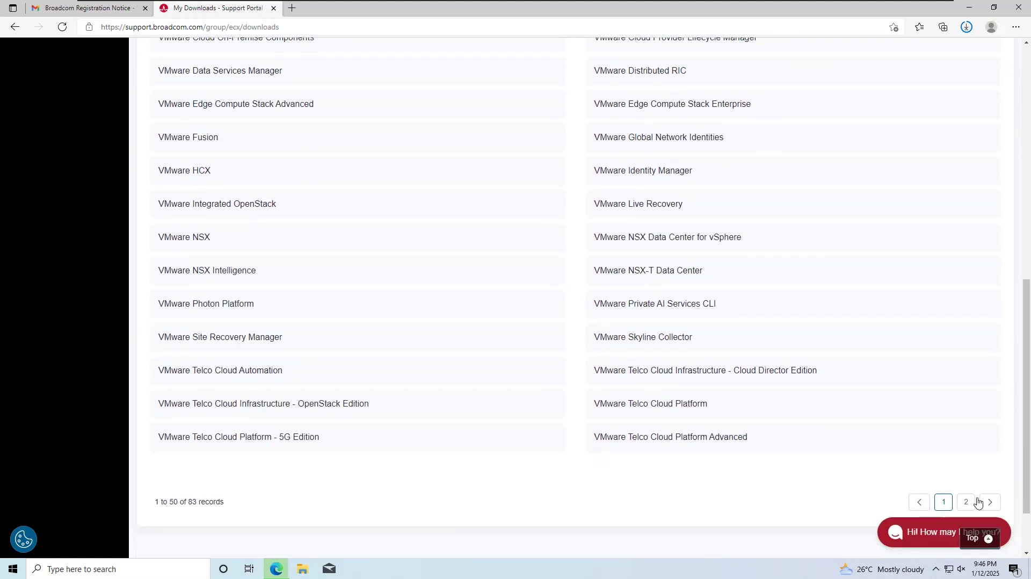
pyautogui.click(974, 503)
pyautogui.scroll(-4, 1027, 346)
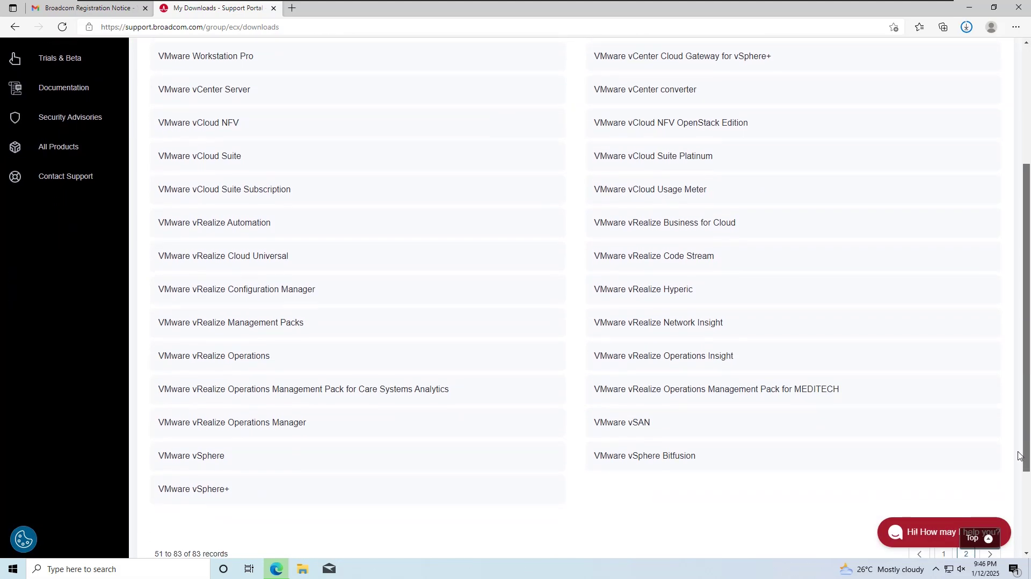
pyautogui.click(272, 463)
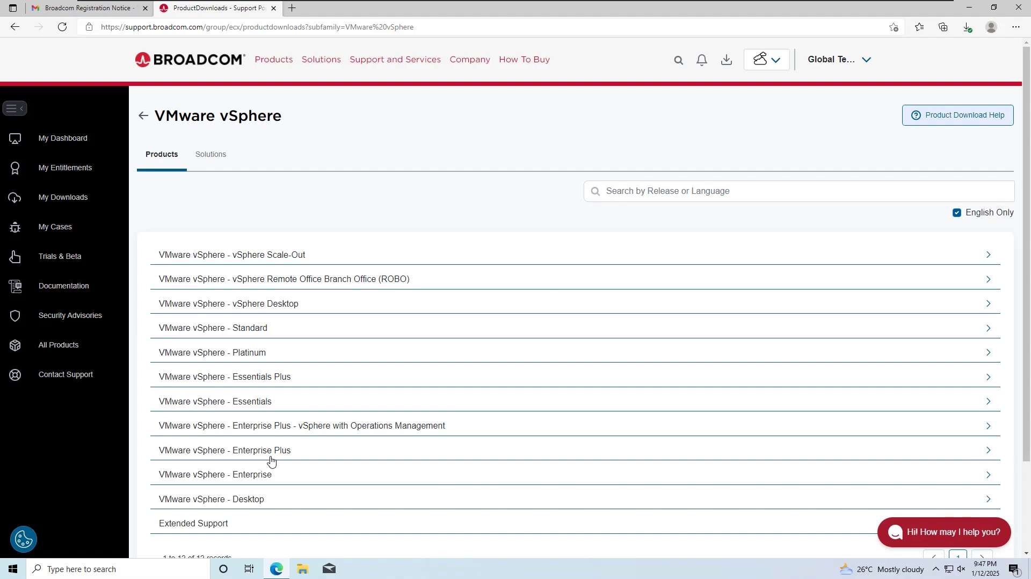
pyautogui.click(985, 333)
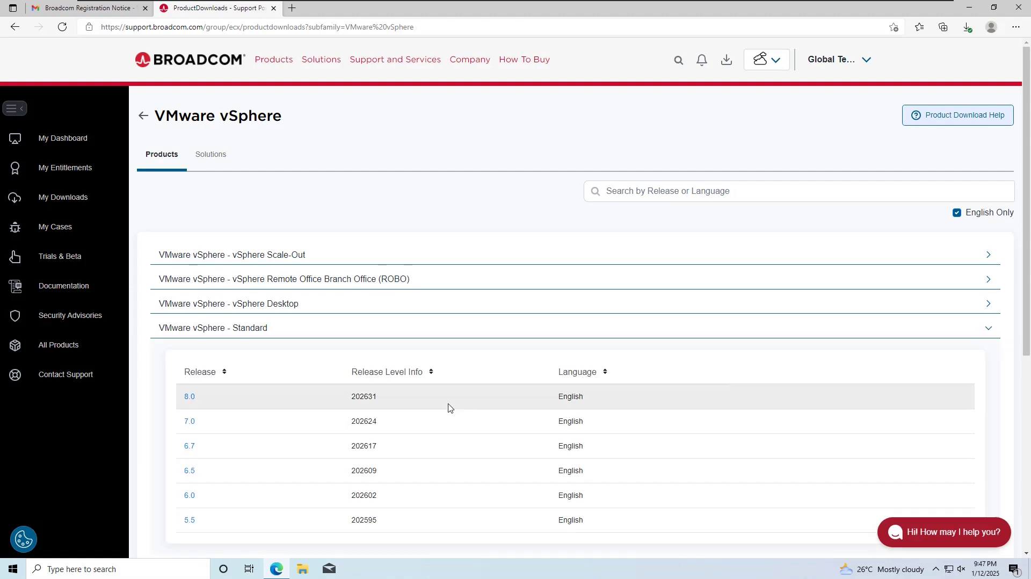
pyautogui.click(189, 397)
pyautogui.click(986, 401)
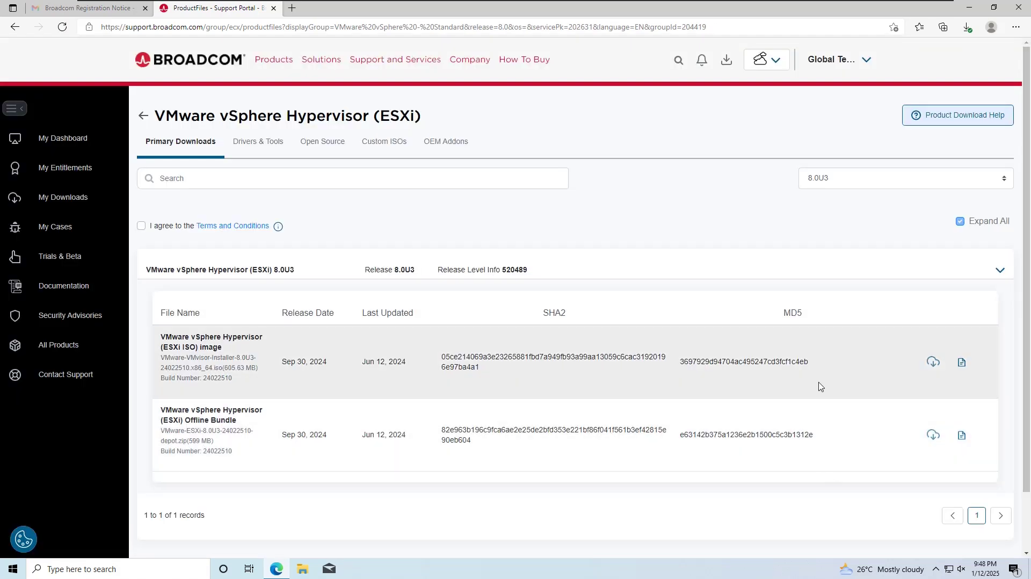
# Step: Accept the terms and download a Dell custom ESXi 8.0U3 image from Custom ISOs
pyautogui.click(141, 226)
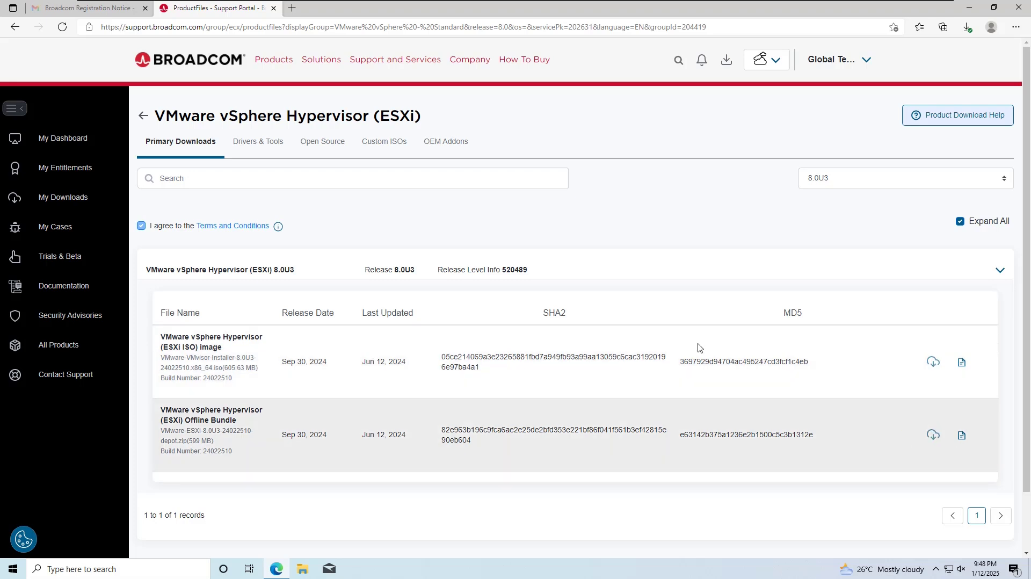
pyautogui.click(379, 150)
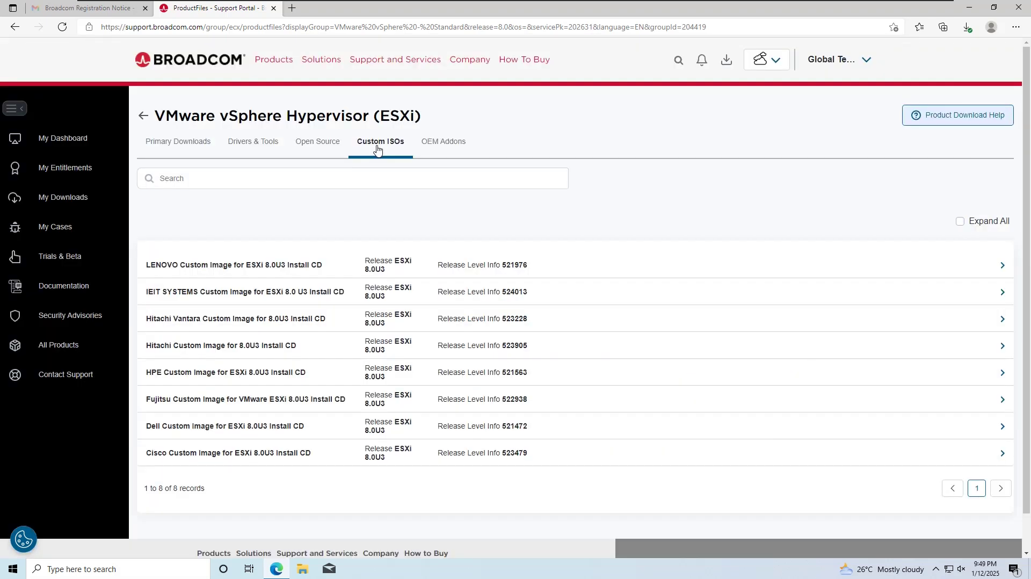
pyautogui.scroll(-1, 1025, 393)
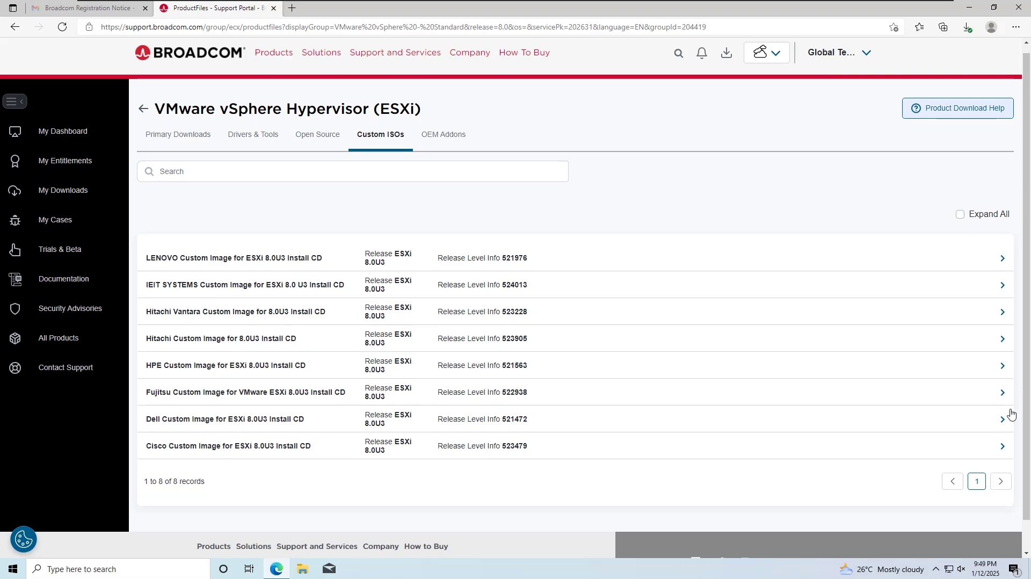
pyautogui.click(1002, 420)
pyautogui.scroll(-3, 316, 337)
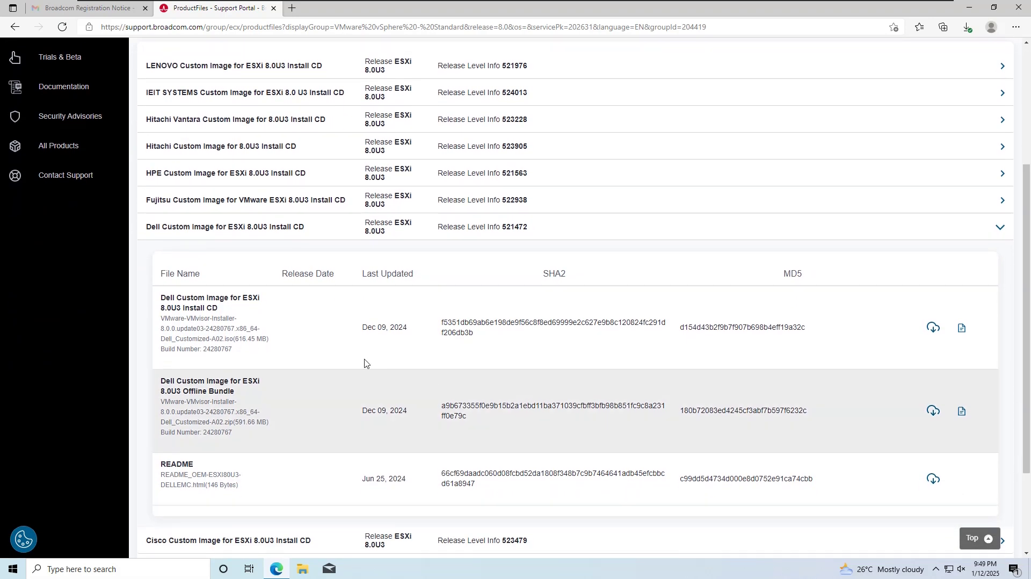
pyautogui.click(933, 327)
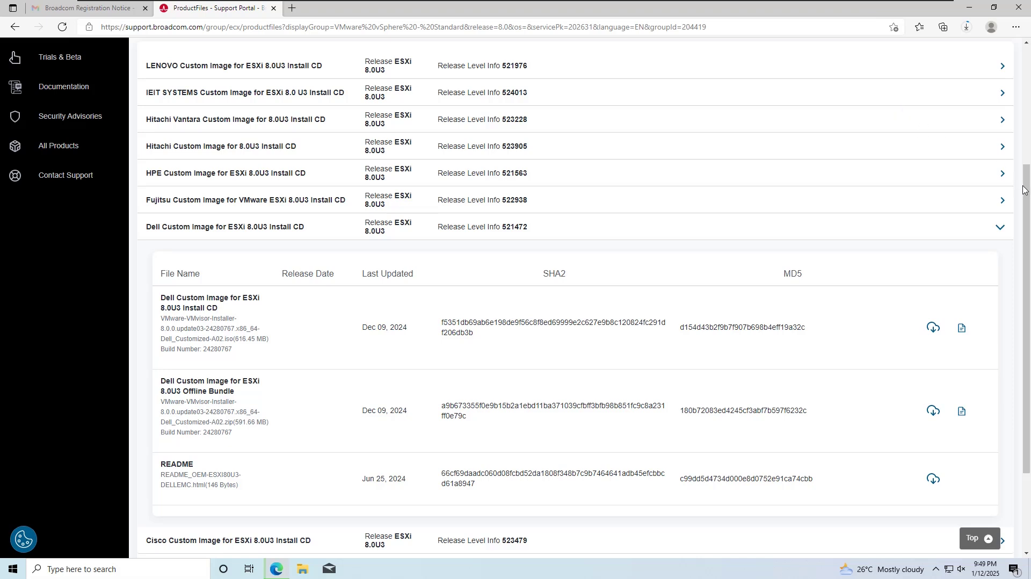
pyautogui.moveTo(1024, 189); pyautogui.dragTo(1026, 69)
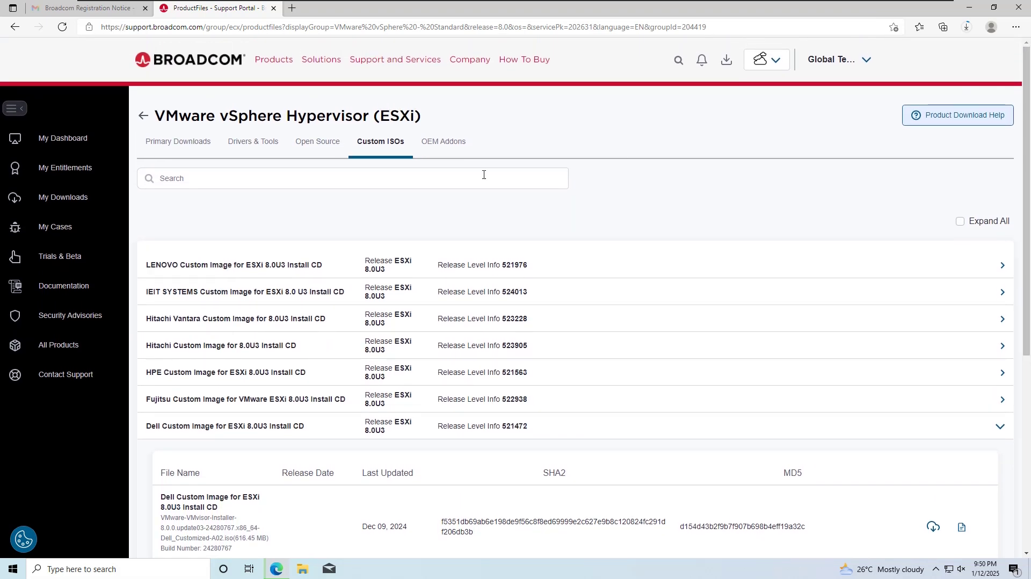
# Step: Return to My Downloads and open VMware vSphere from the second page of products
pyautogui.click(69, 199)
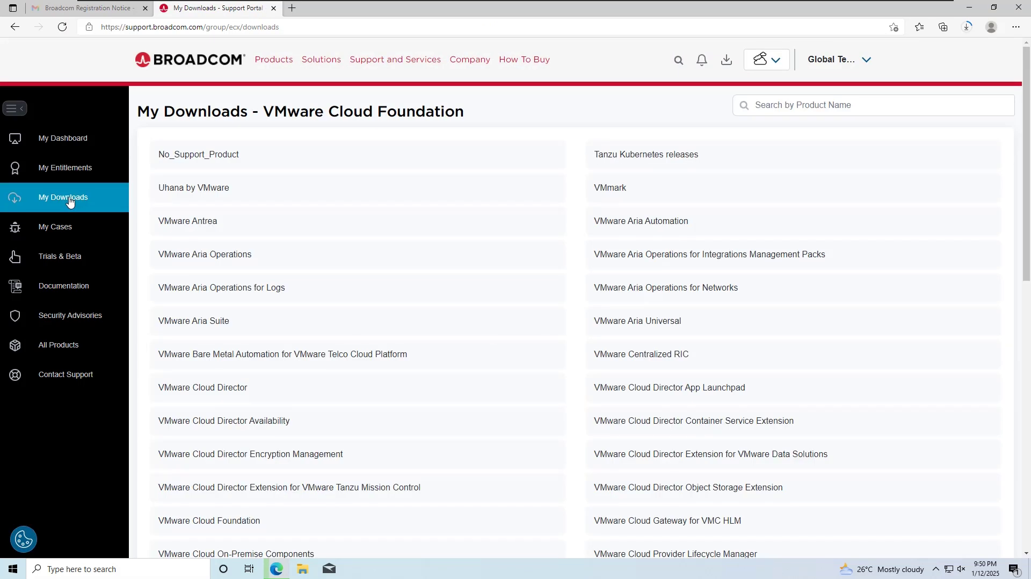
pyautogui.scroll(-10, 998, 290)
pyautogui.click(966, 524)
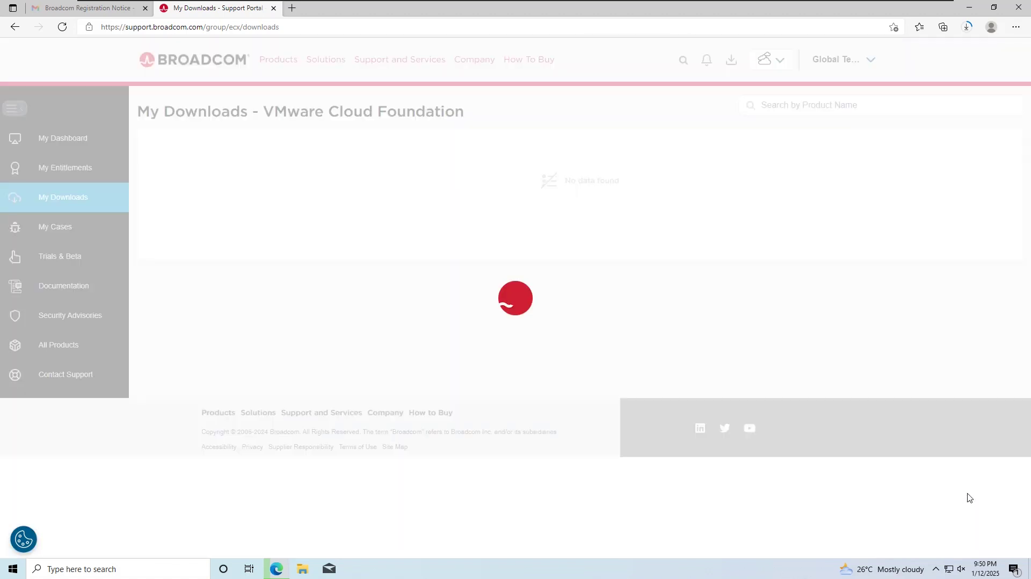
pyautogui.scroll(-4, 1009, 375)
pyautogui.click(203, 467)
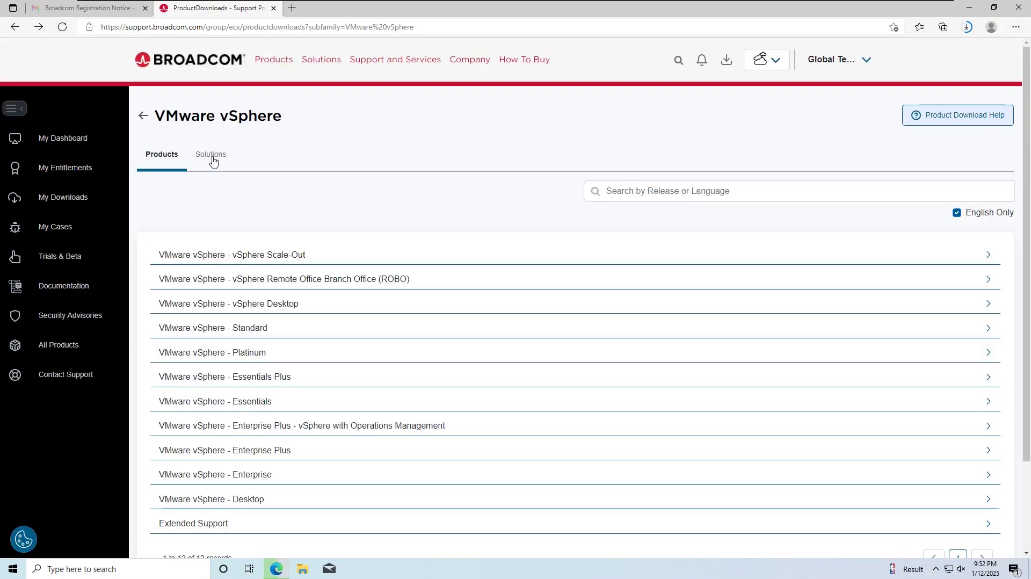
# Step: Under Solutions, open Standard 8.0 and view the VC-8.0u2e patch with its vCenter Server 8.0.2 files
pyautogui.click(212, 157)
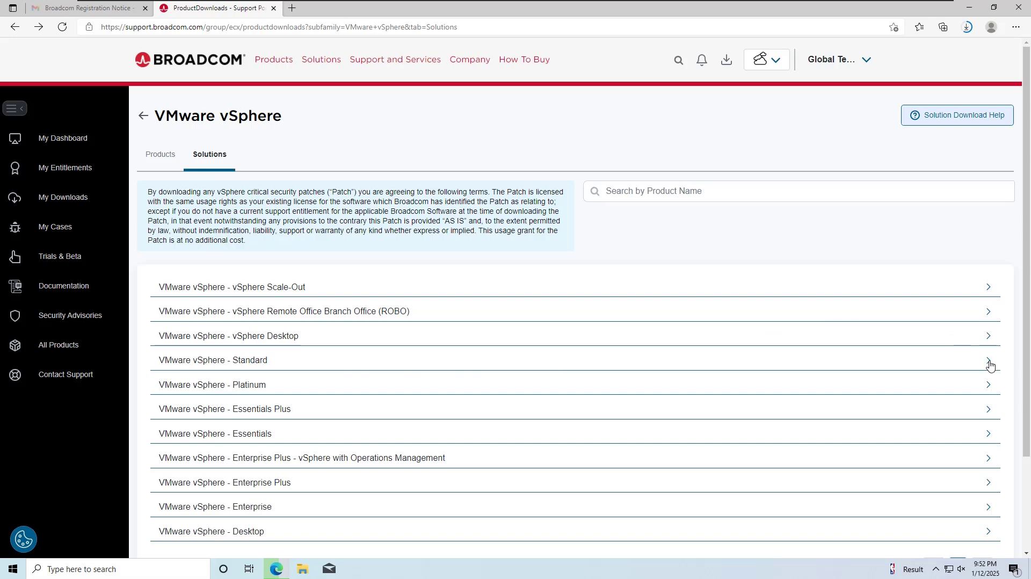
pyautogui.click(991, 365)
pyautogui.click(190, 432)
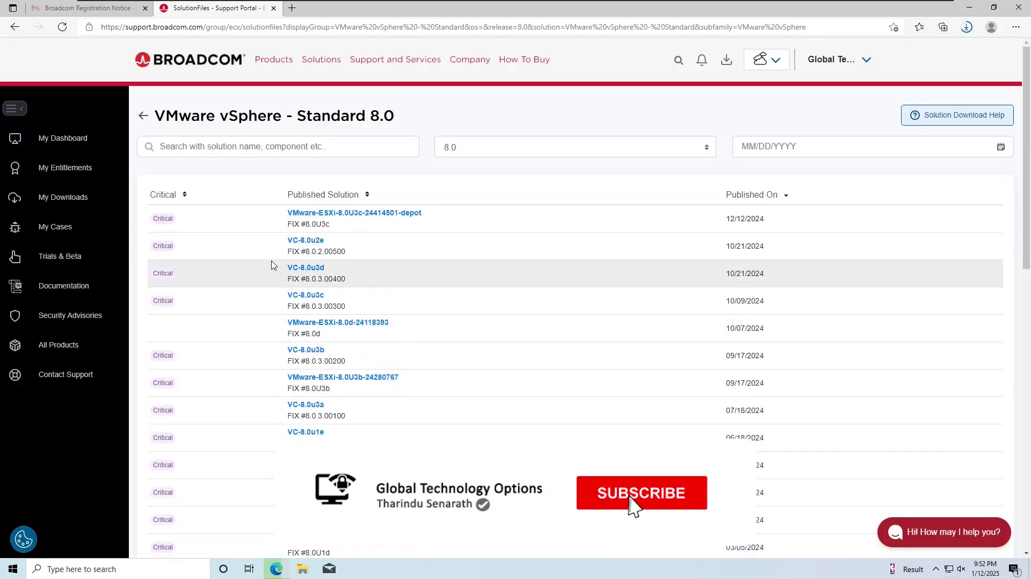
pyautogui.click(317, 241)
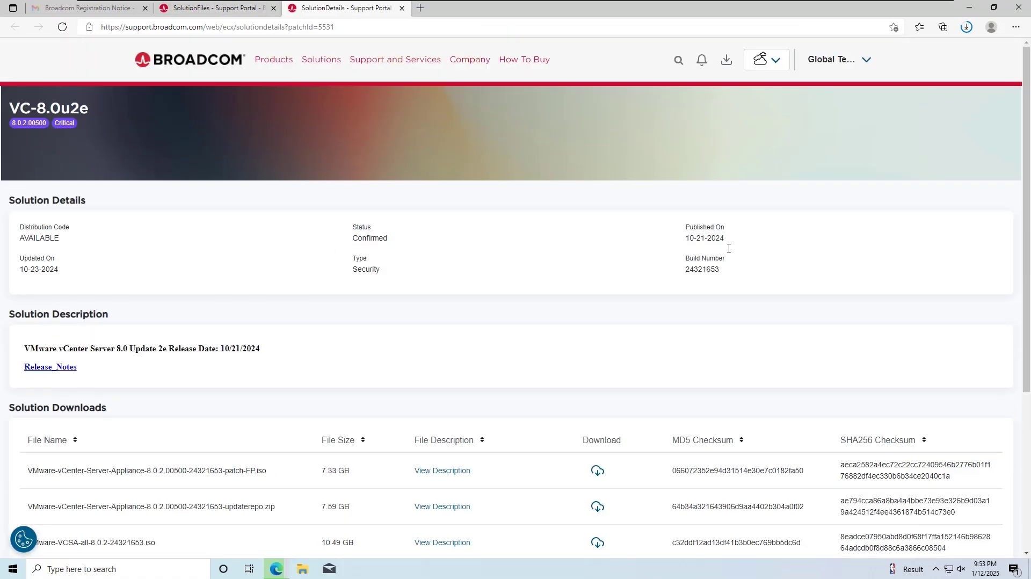
pyautogui.moveTo(1025, 253); pyautogui.dragTo(1013, 339)
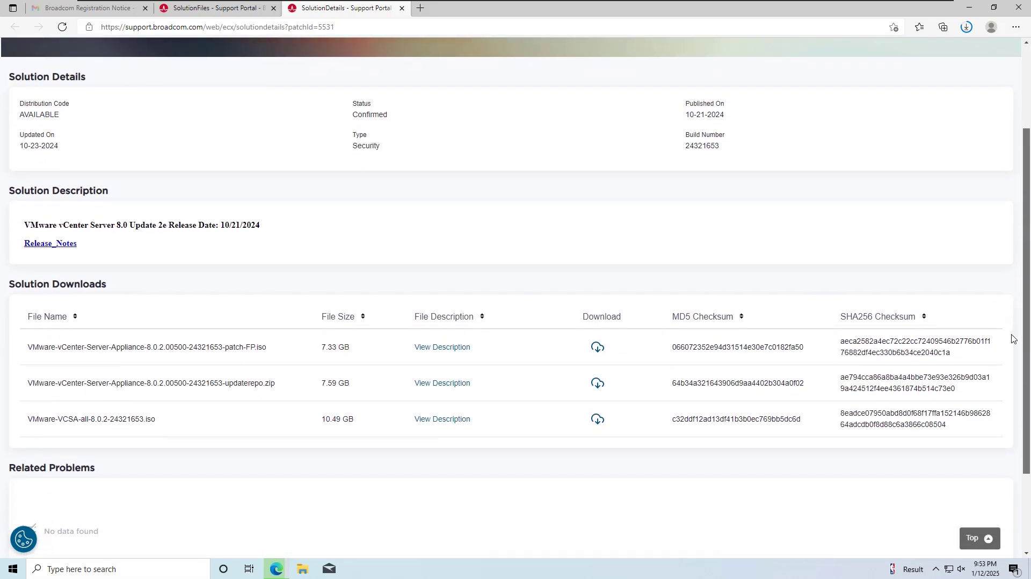